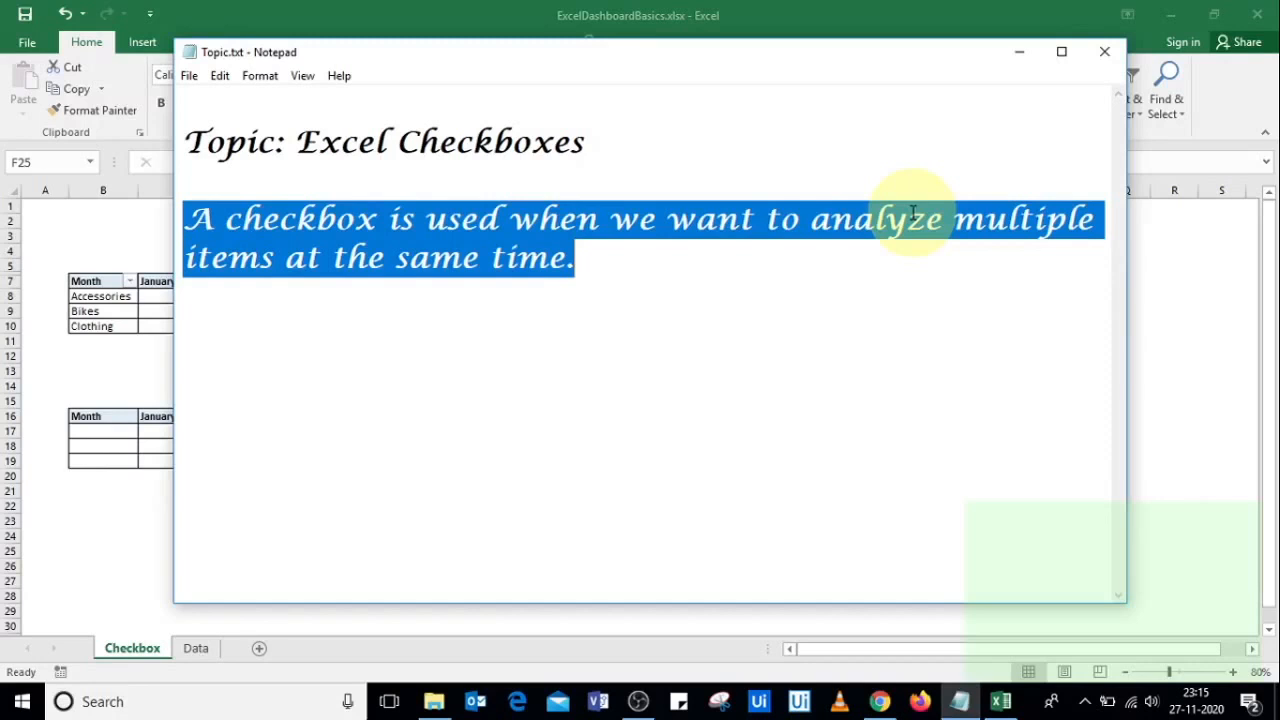
# Step: Switch to the ExcelDashboardBasics workbook in Excel and review the source records on the Data sheet and the monthly tables on the Checkbox sheet
pyautogui.click(74, 362)
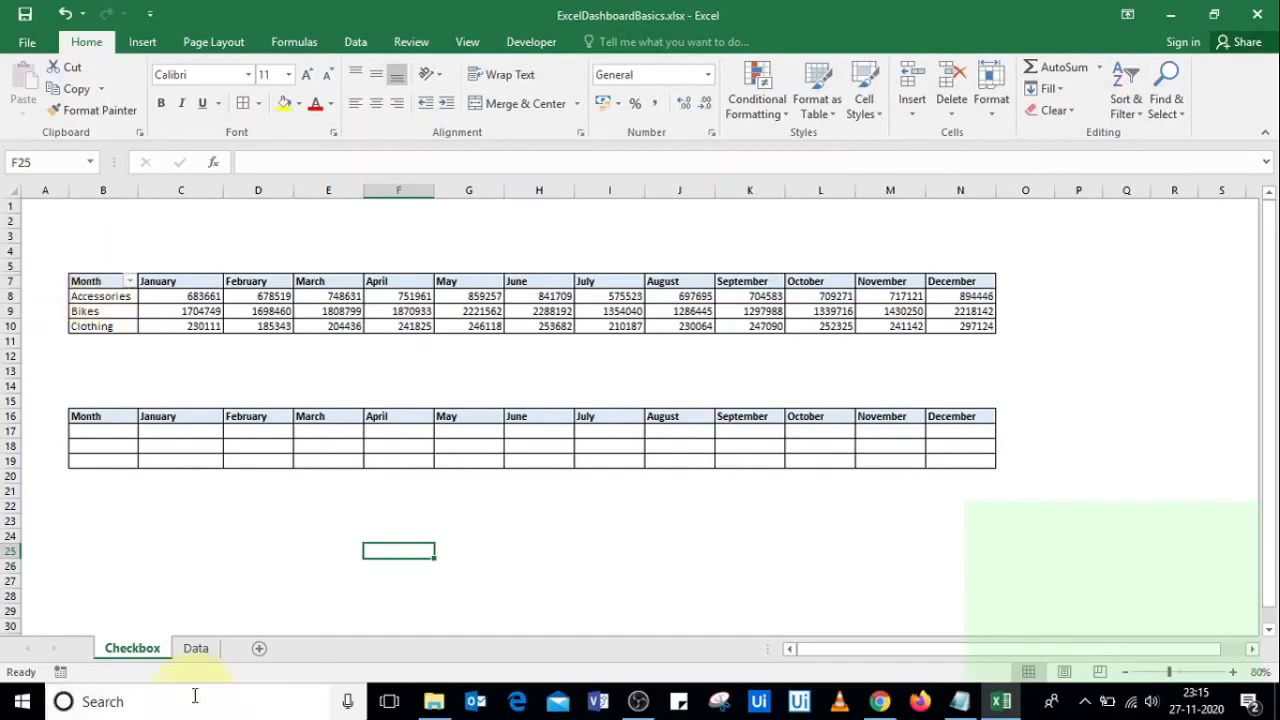
pyautogui.click(198, 650)
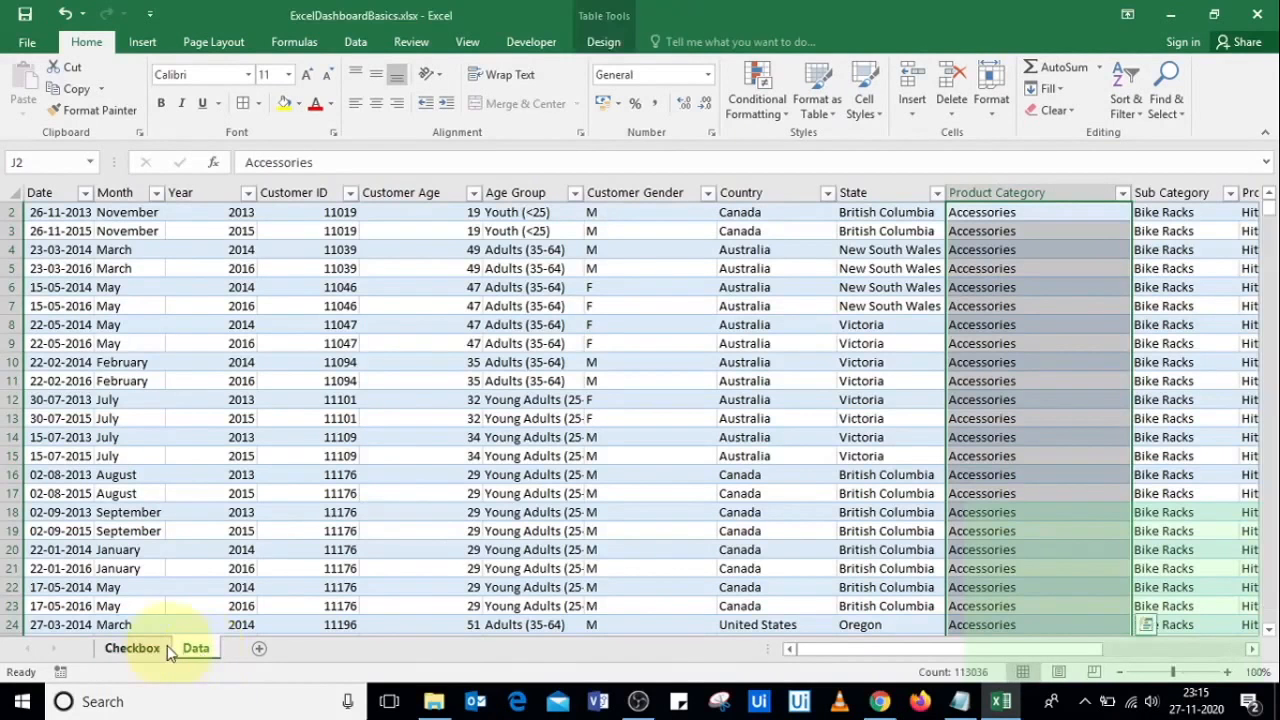
pyautogui.click(164, 646)
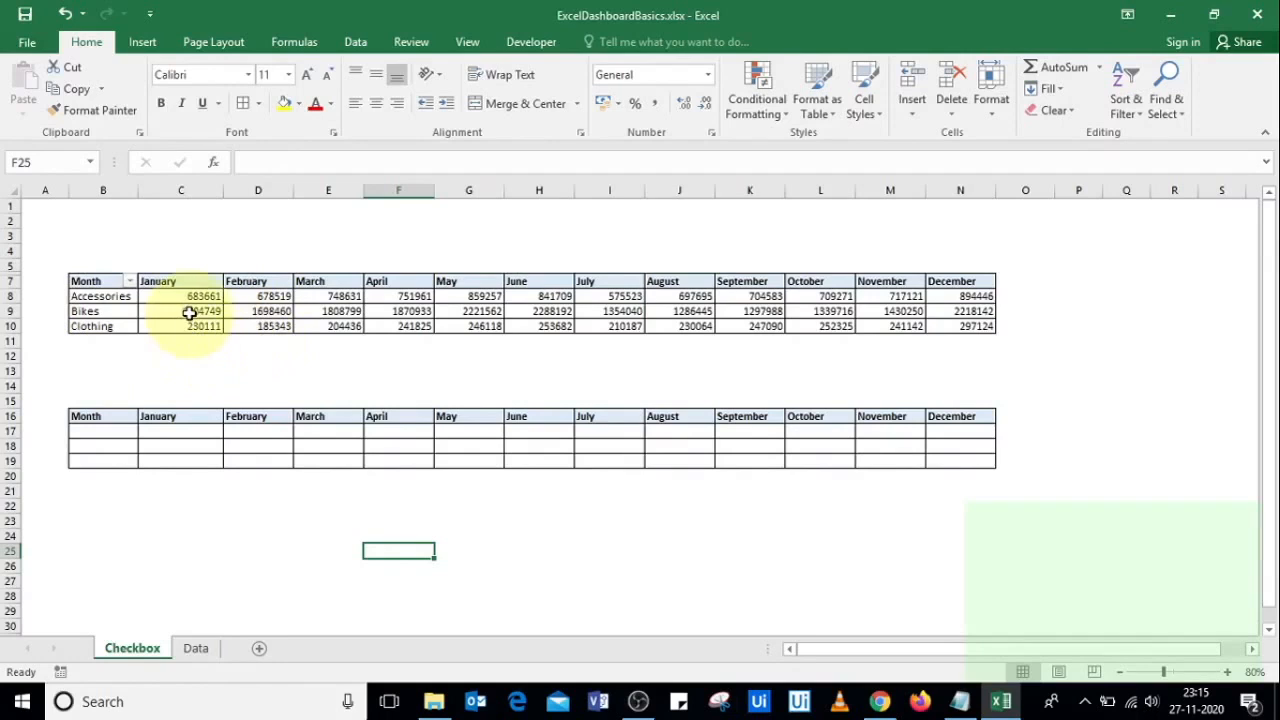
pyautogui.moveTo(189, 313)
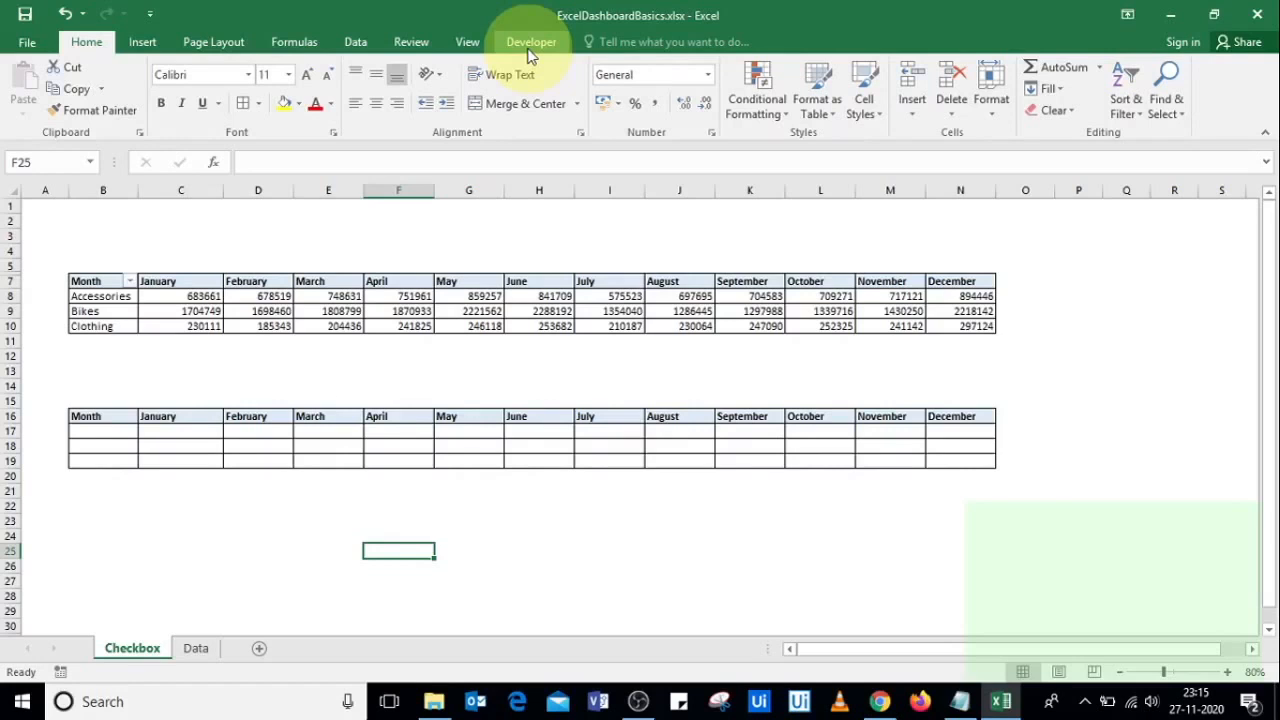
# Step: Check in the ribbon customization options whether Developer is enabled among the main tabs, leaving the options unchanged
pyautogui.click(29, 44)
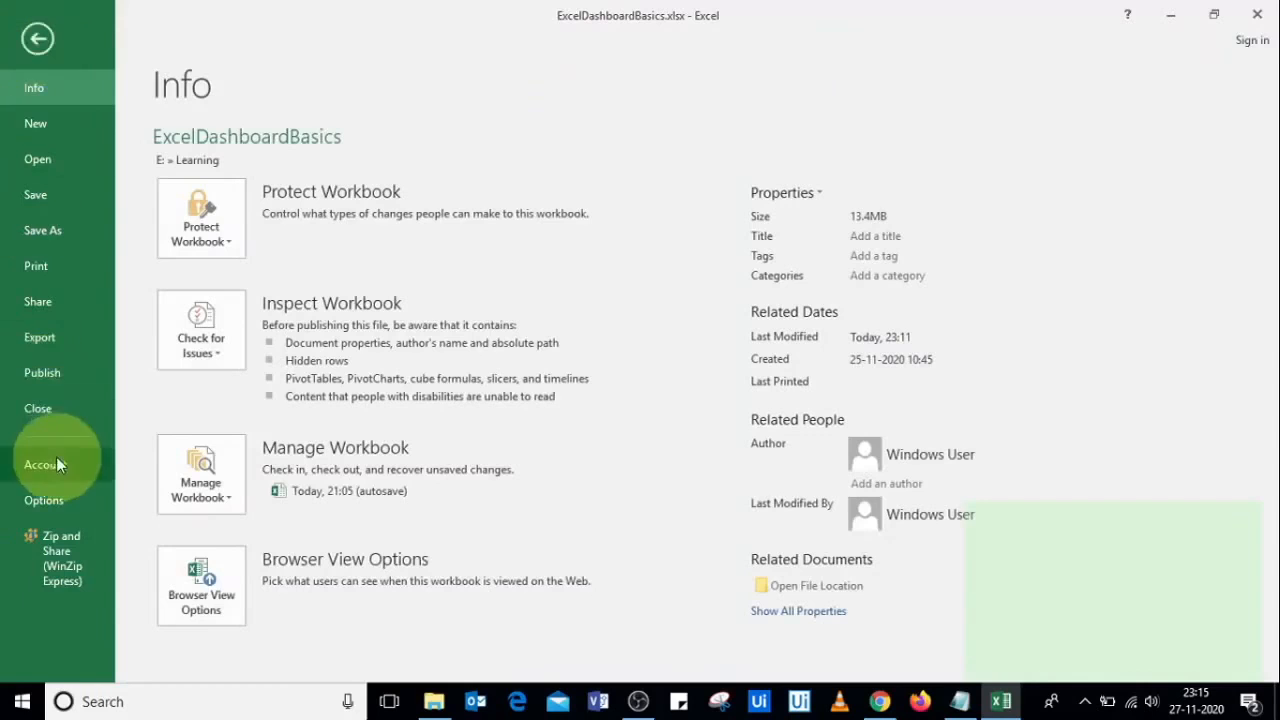
pyautogui.click(44, 508)
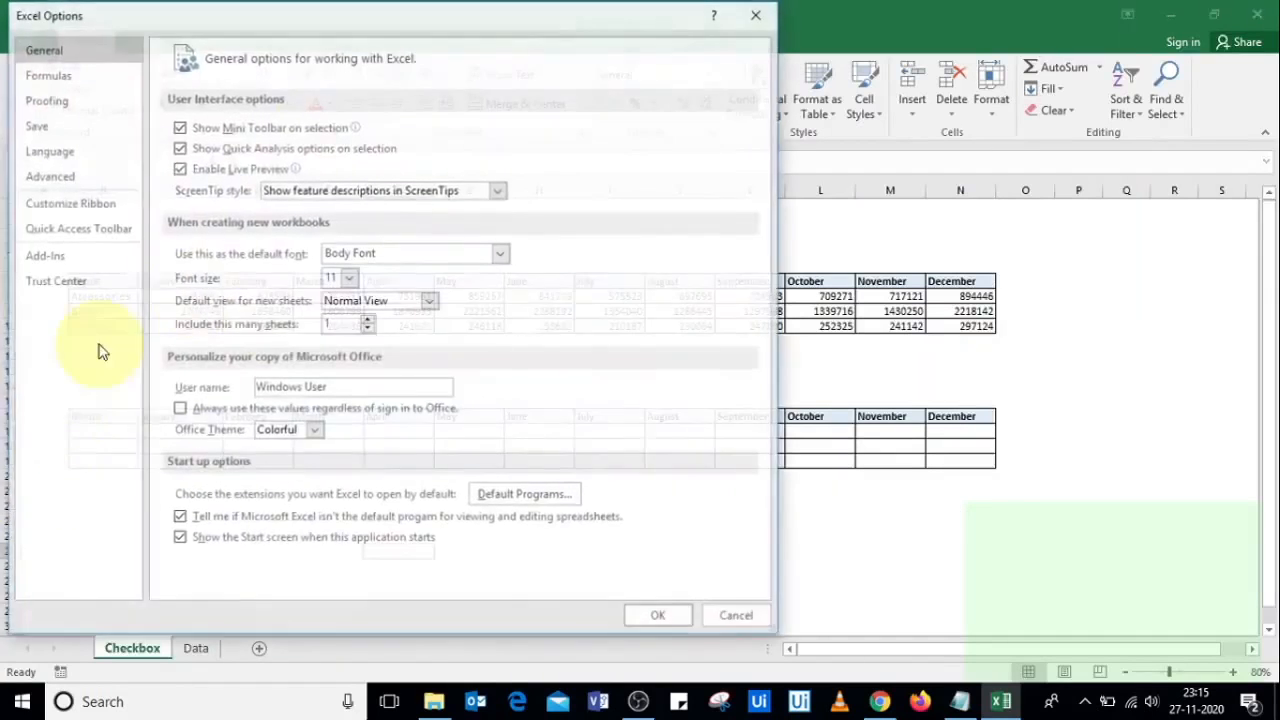
pyautogui.click(57, 212)
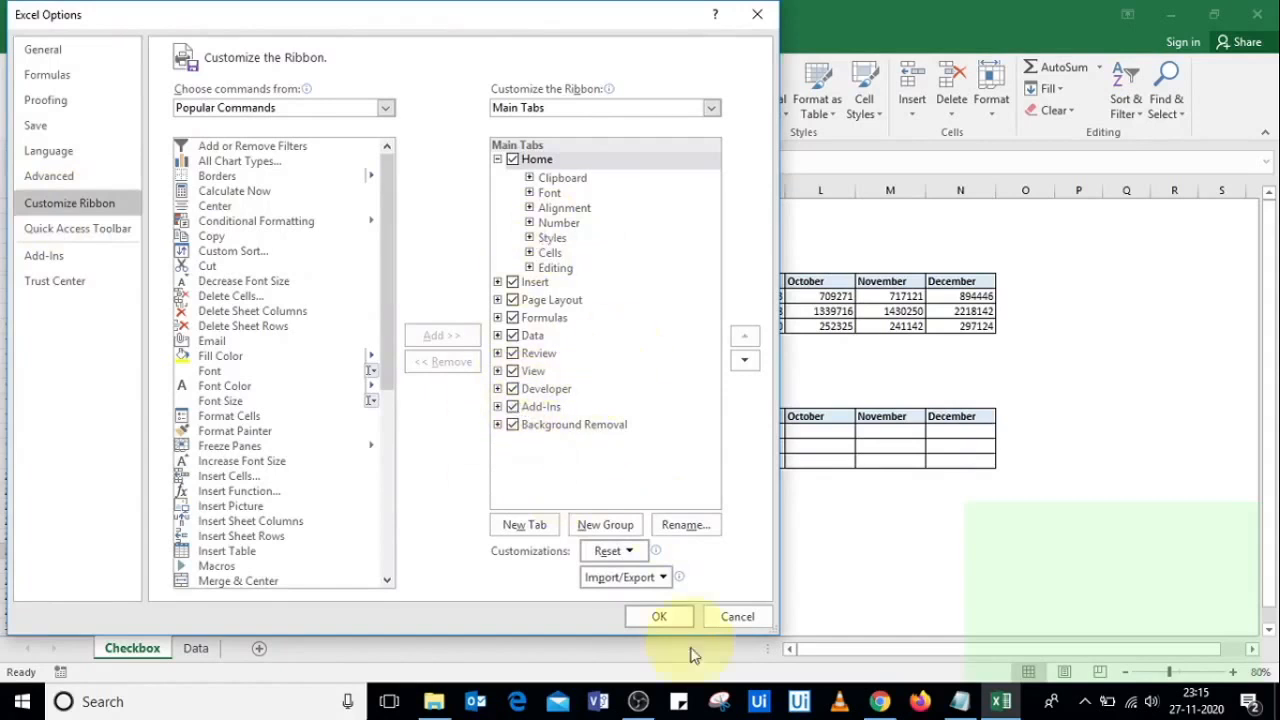
pyautogui.click(748, 625)
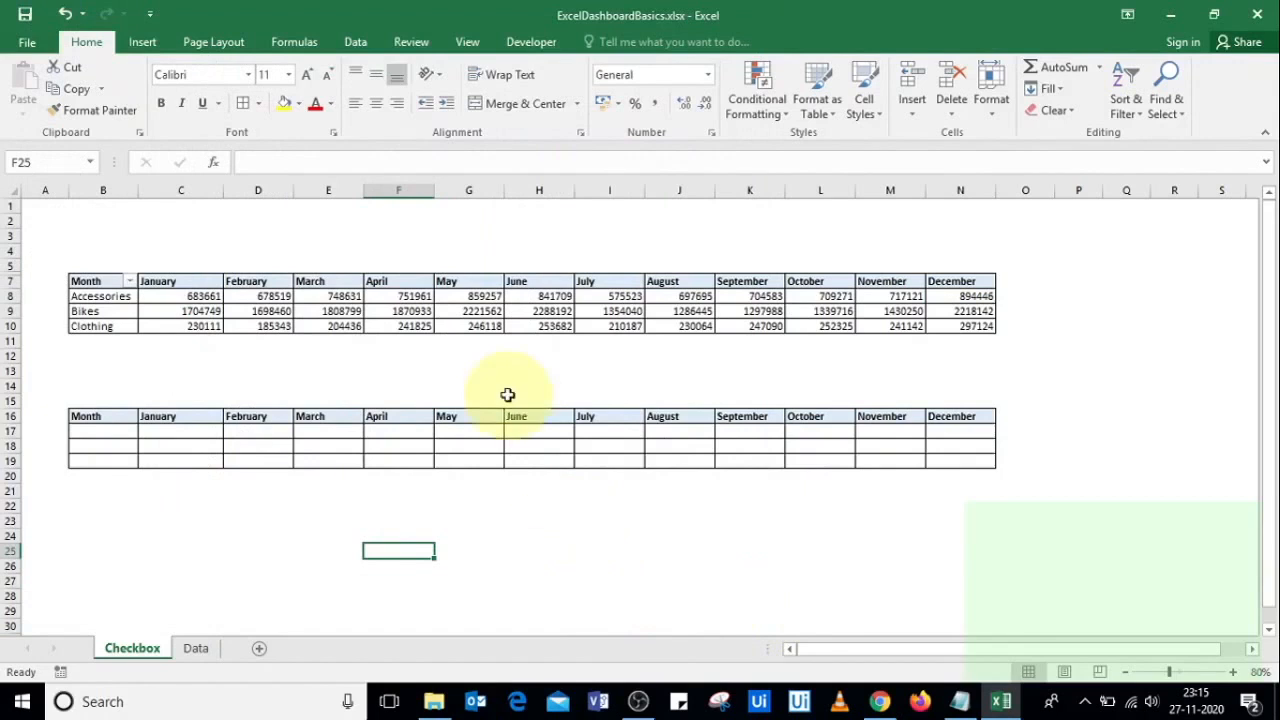
# Step: Insert a form-control check box below the upper monthly table, around cell E12
pyautogui.click(527, 44)
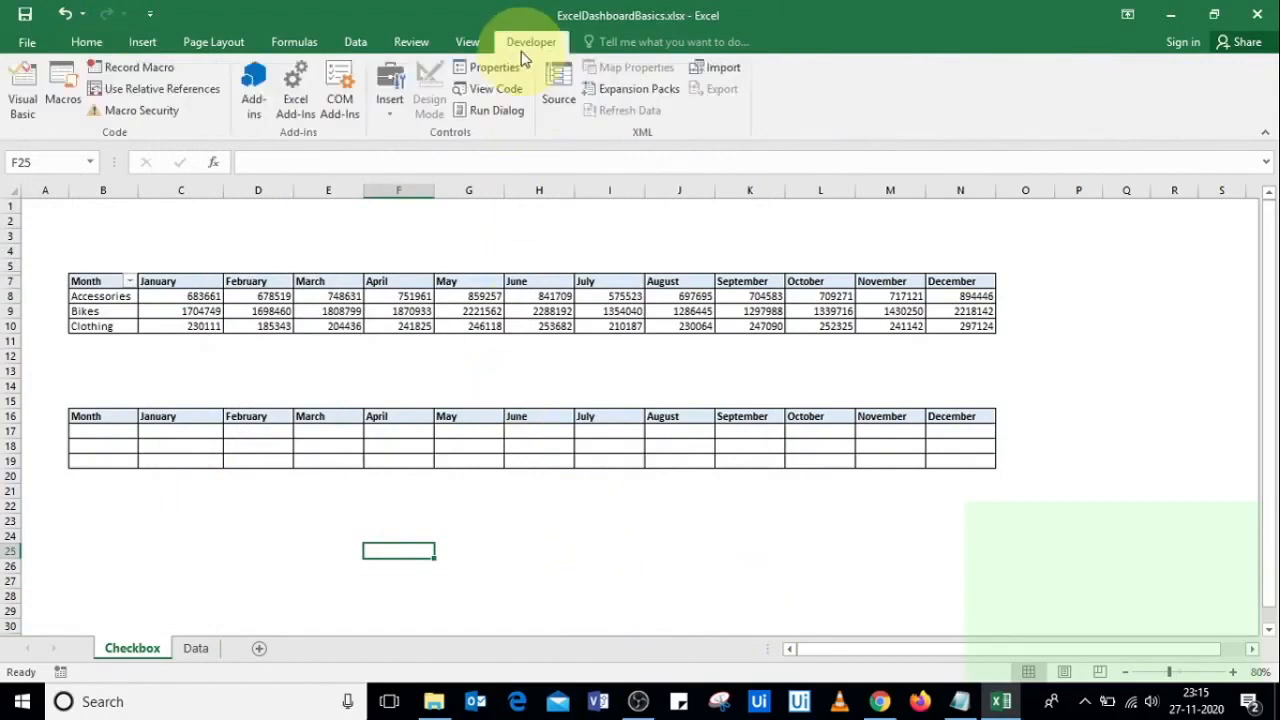
pyautogui.click(387, 112)
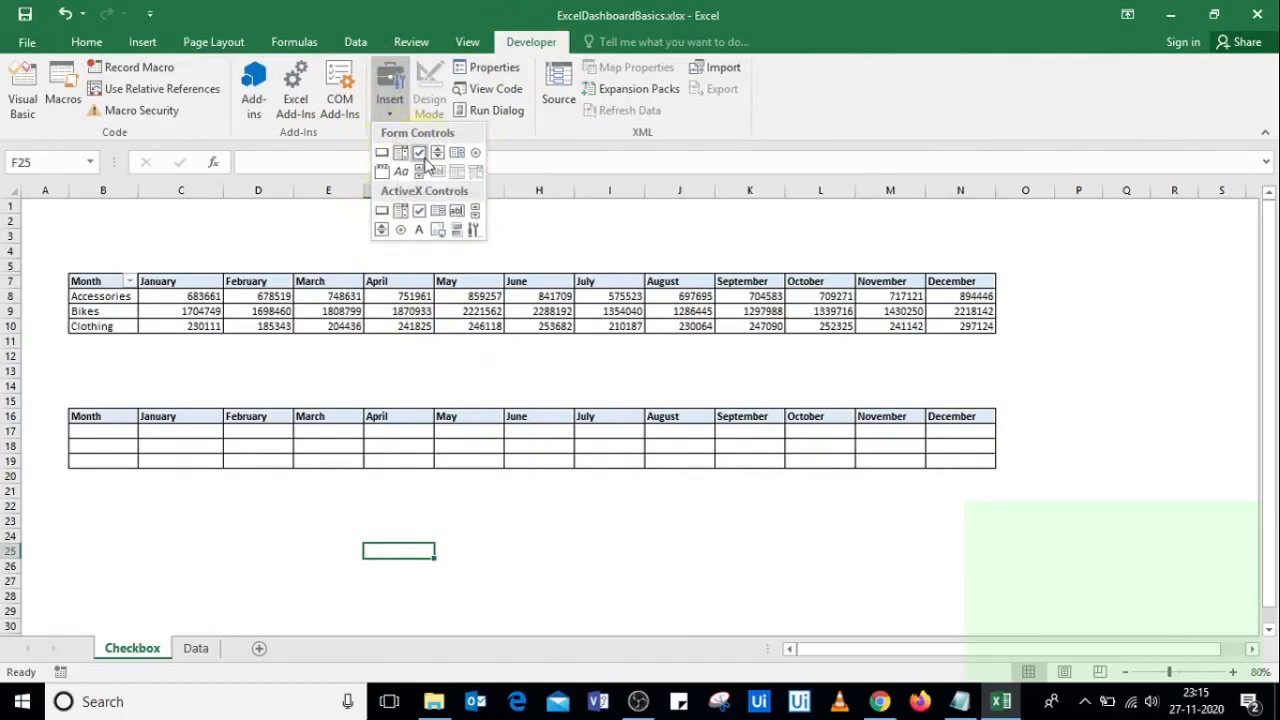
pyautogui.click(420, 154)
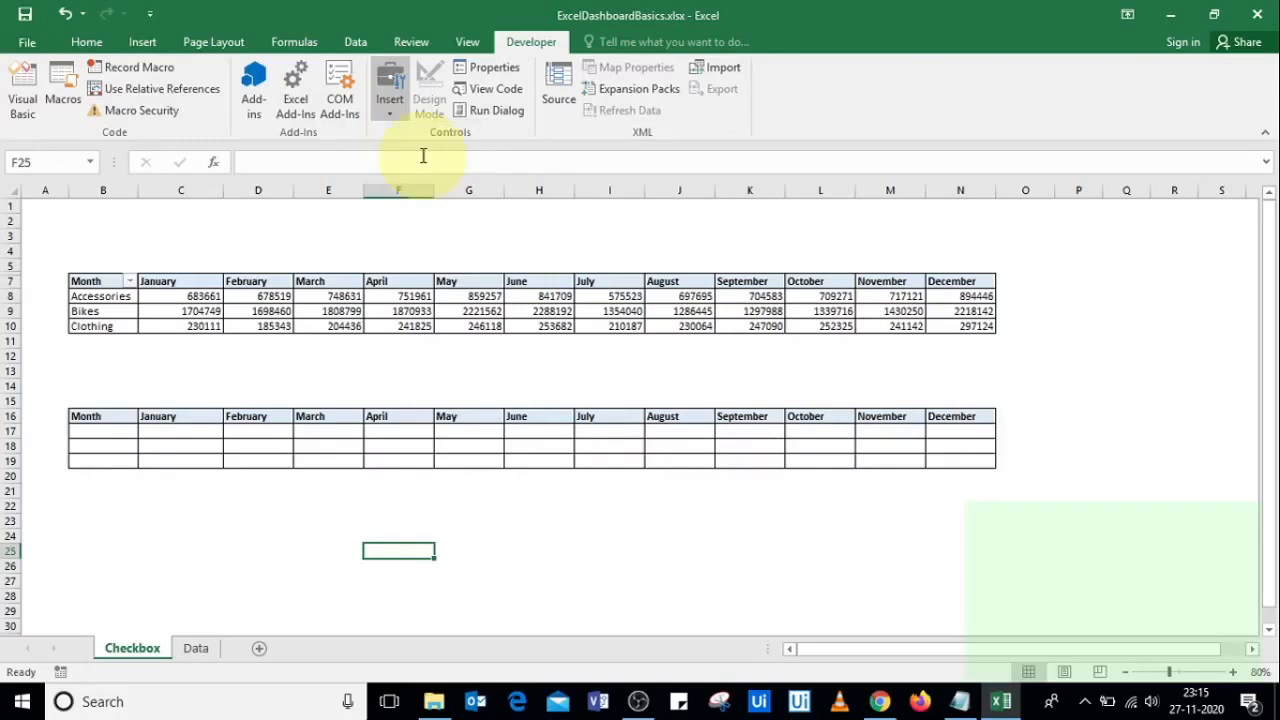
pyautogui.click(314, 346)
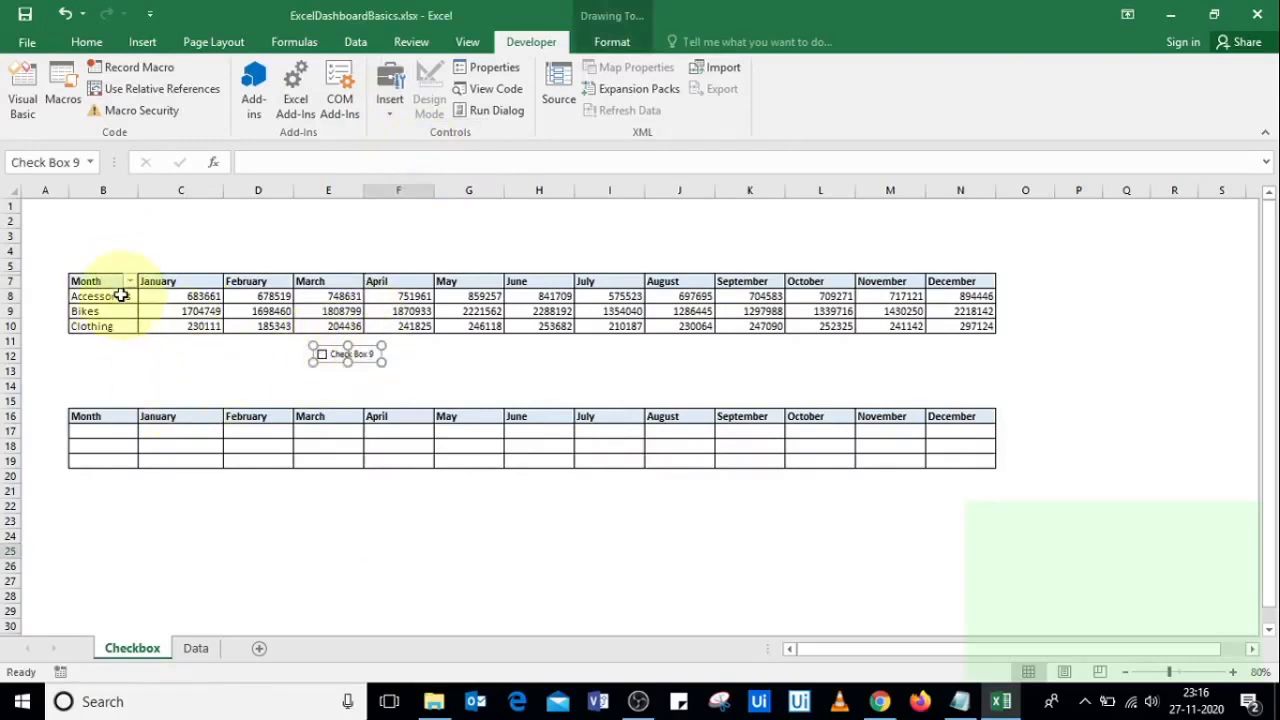
# Step: Copy the new check box and paste two duplicates beside it, near cells G12 and I12
pyautogui.rightClick(342, 357)
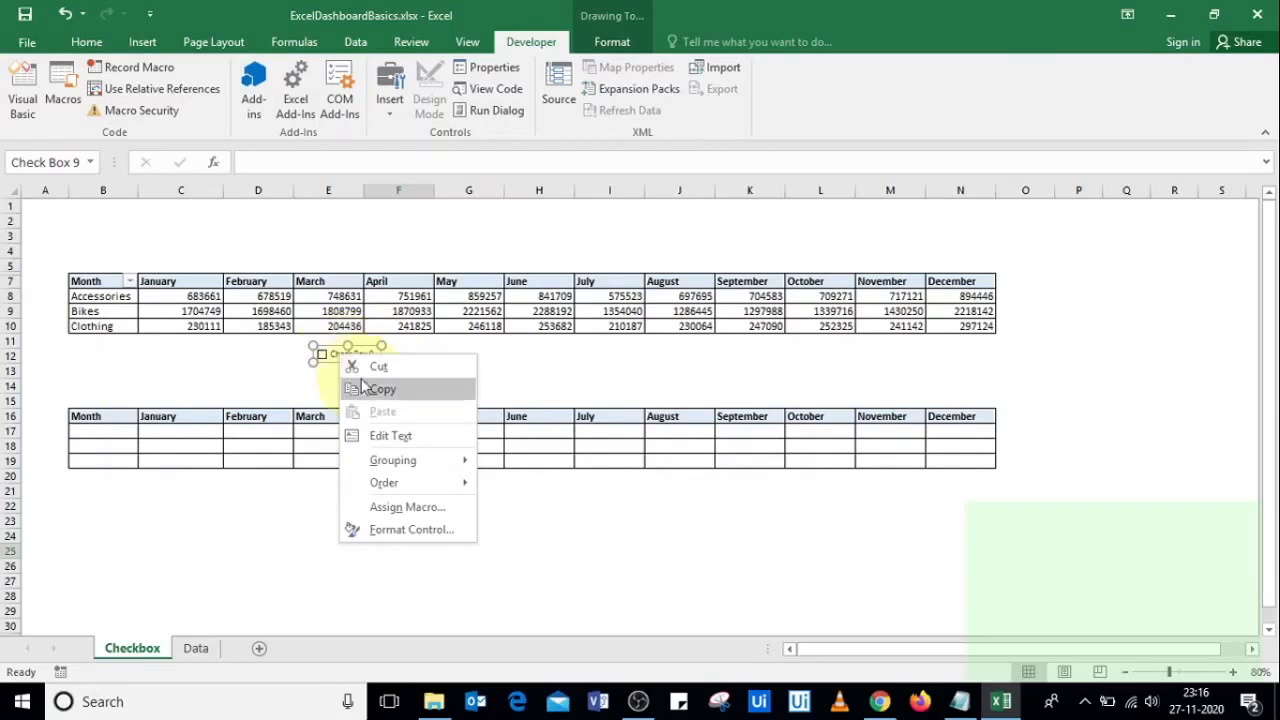
pyautogui.click(374, 391)
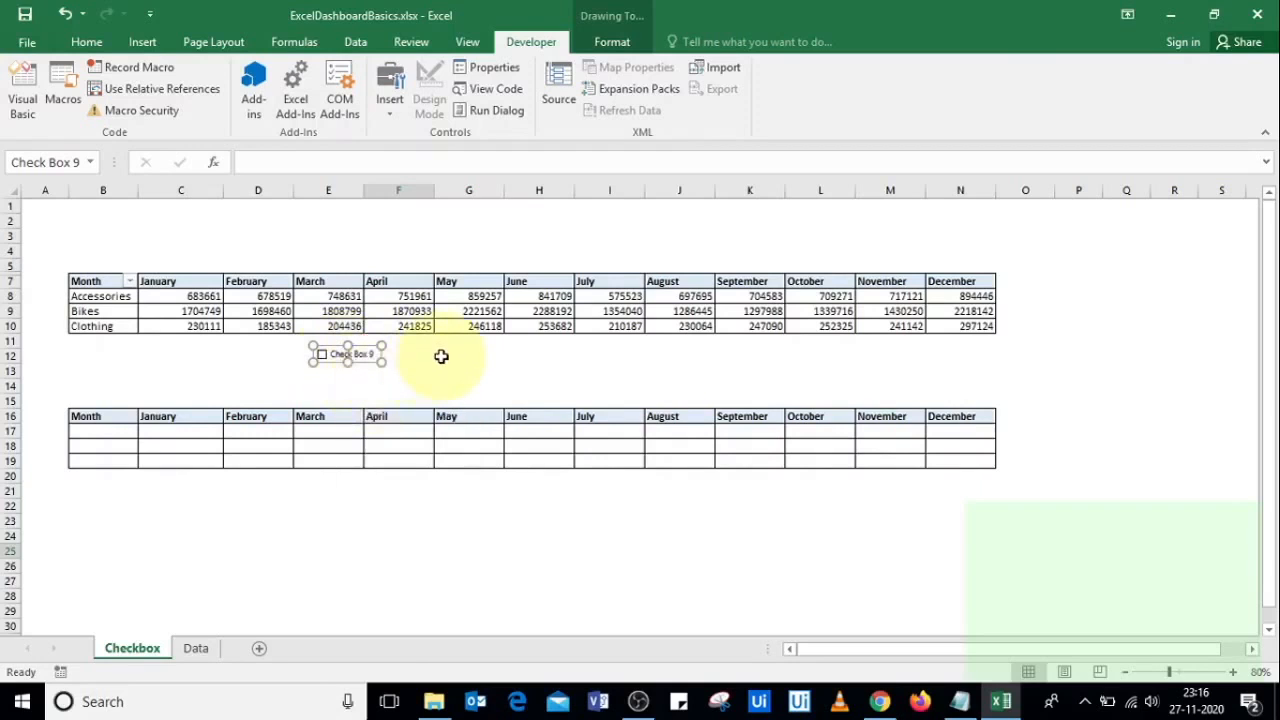
pyautogui.click(441, 356)
pyautogui.rightClick(443, 357)
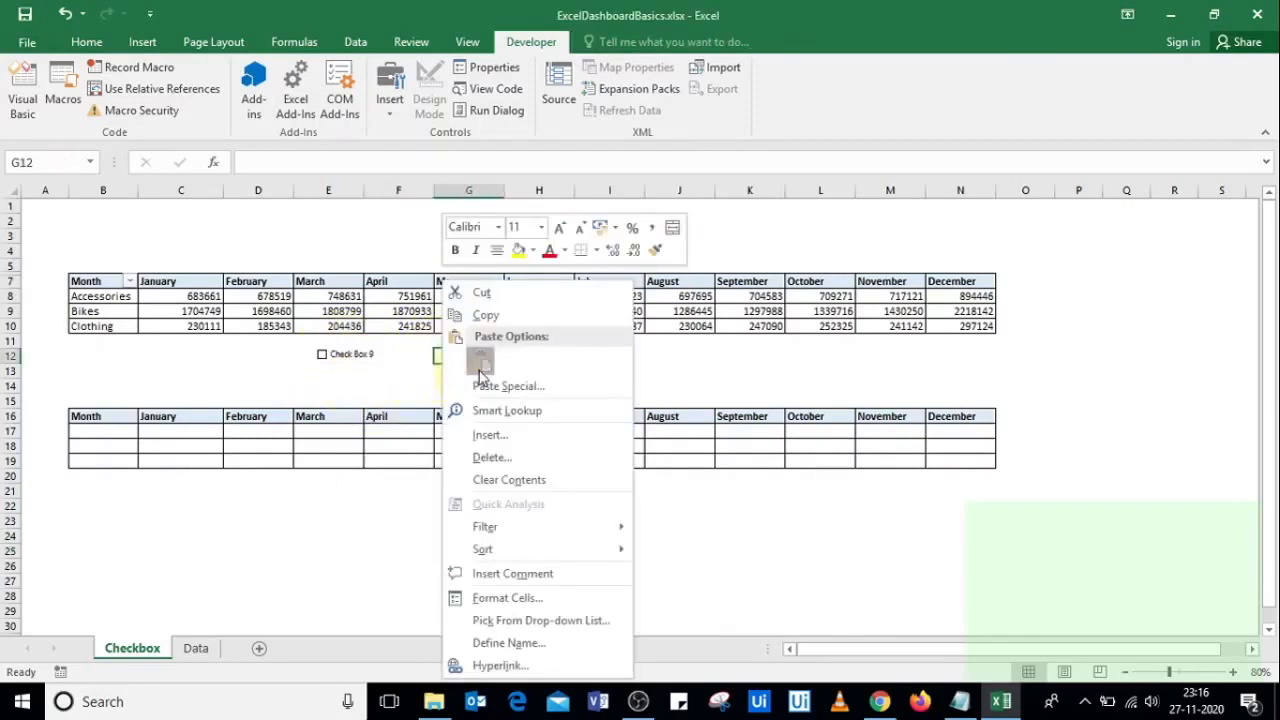
pyautogui.click(480, 366)
pyautogui.click(578, 358)
pyautogui.rightClick(579, 359)
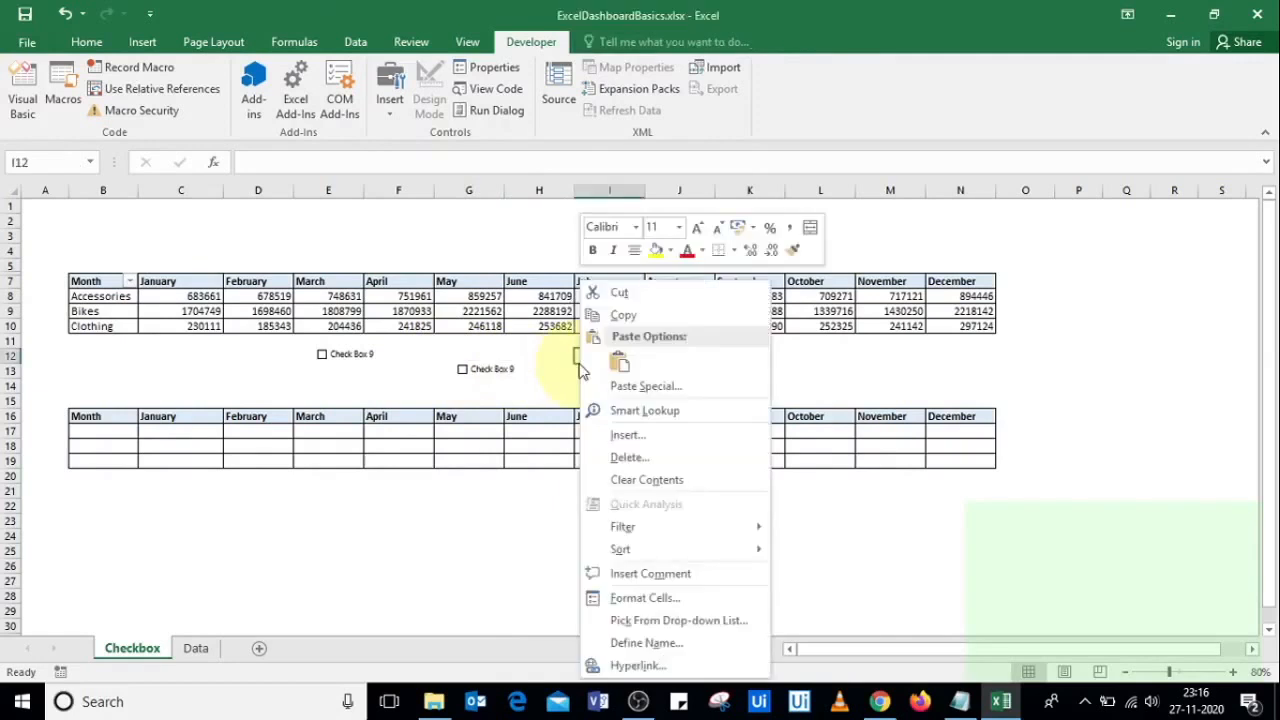
pyautogui.click(619, 362)
pyautogui.click(484, 369)
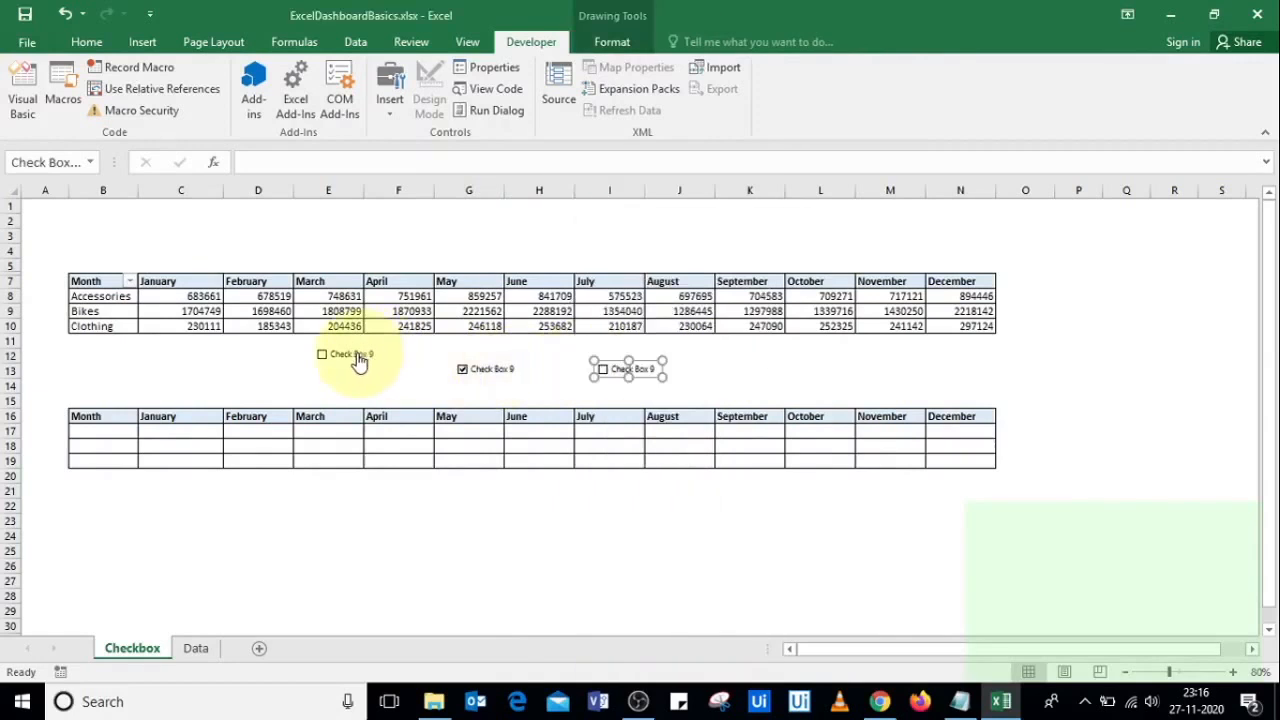
# Step: Change the label of the original check box under the March column to Accessories
pyautogui.rightClick(359, 362)
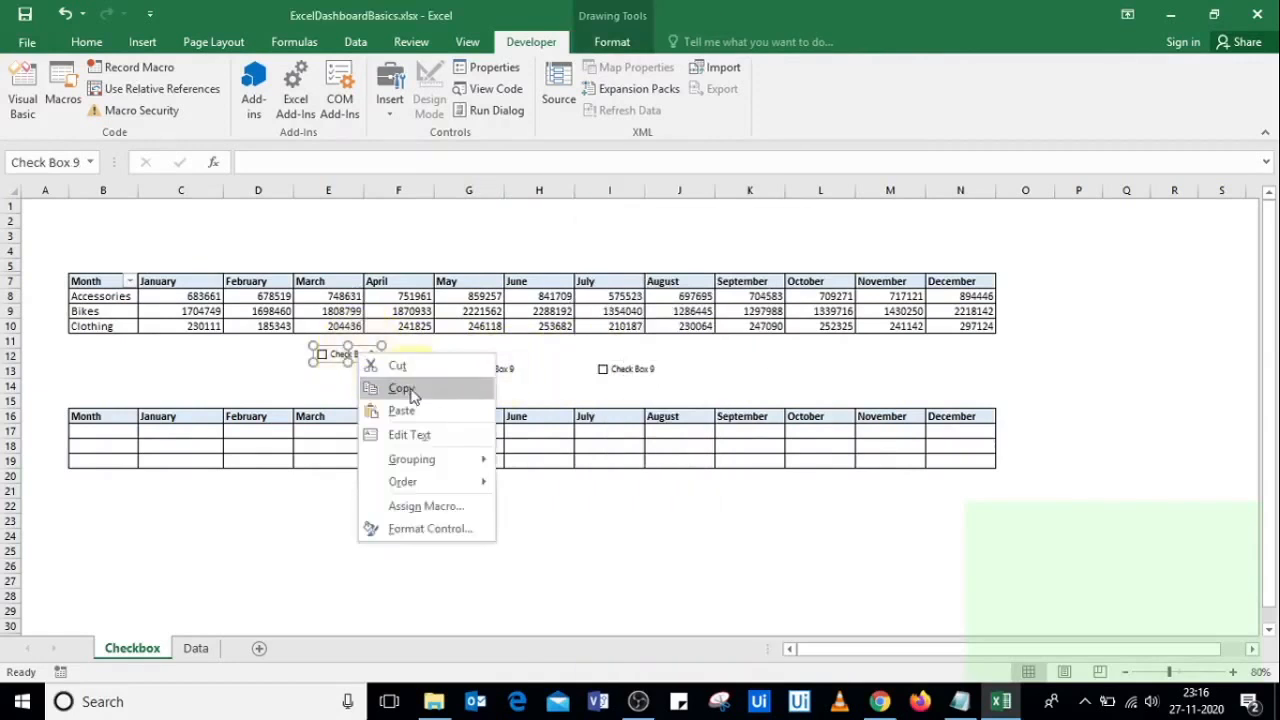
pyautogui.moveTo(422, 485)
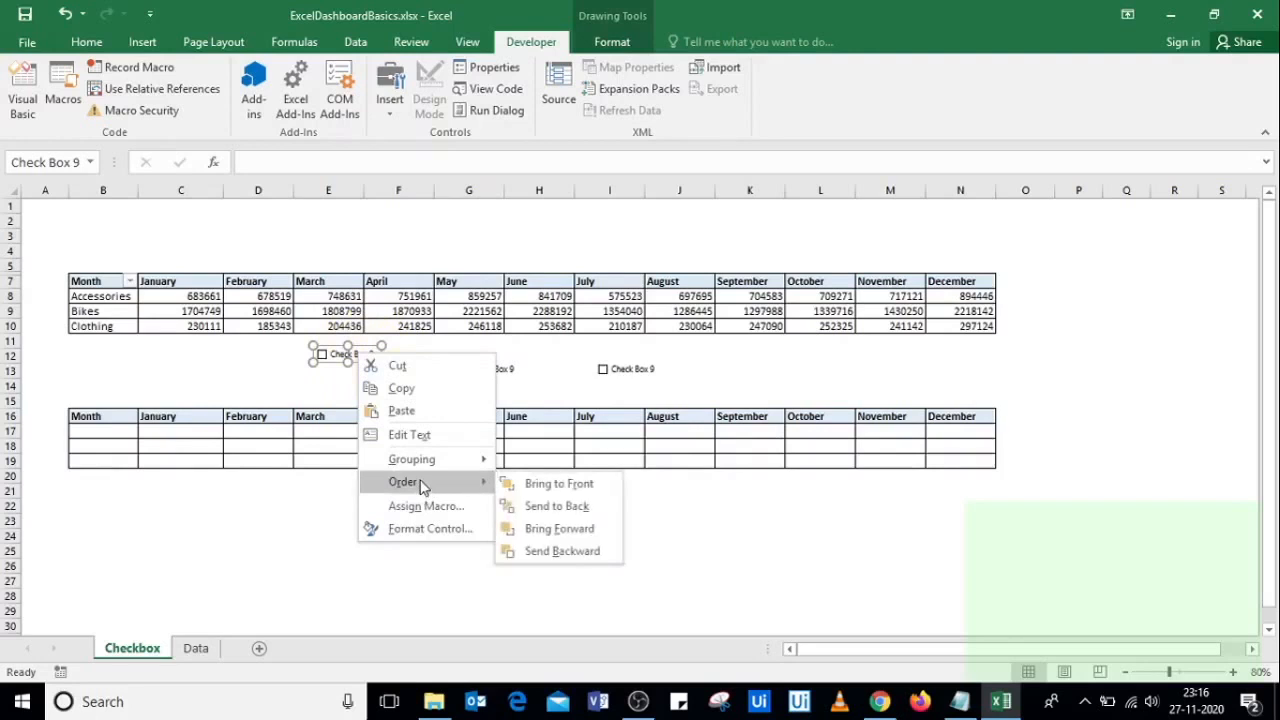
pyautogui.click(410, 434)
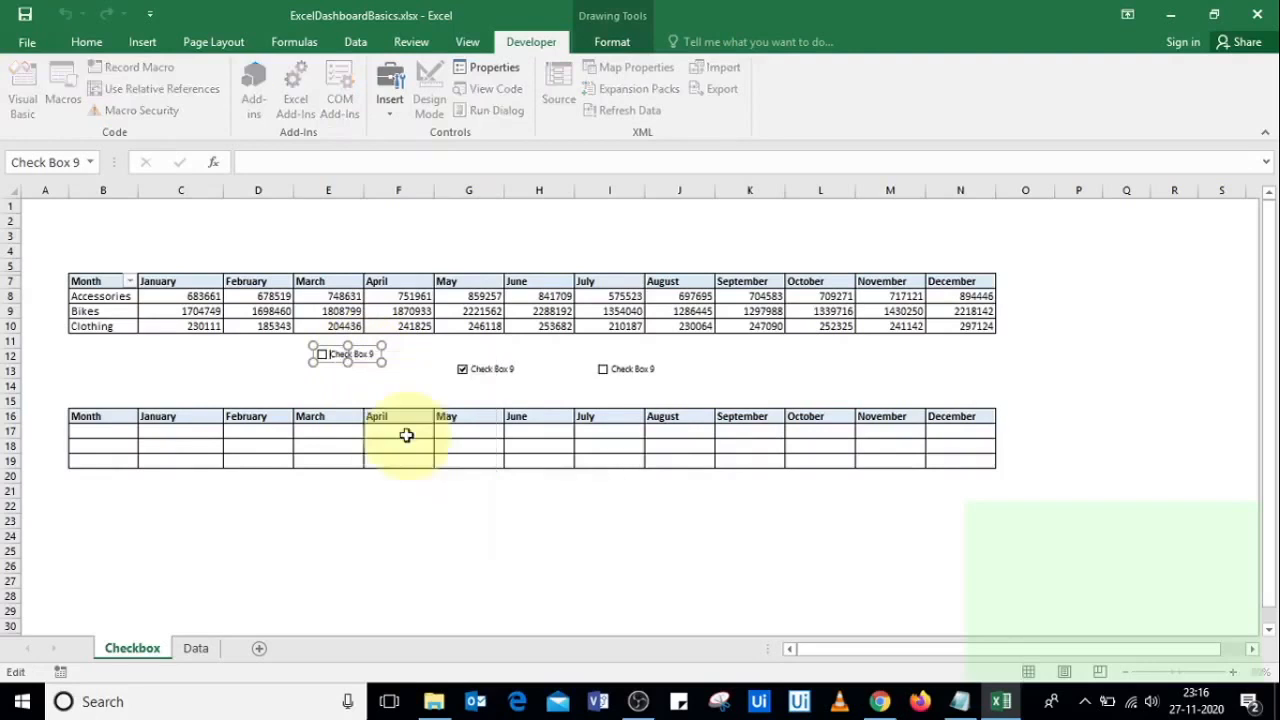
pyautogui.moveTo(333, 354); pyautogui.dragTo(391, 362)
pyautogui.write('Al')
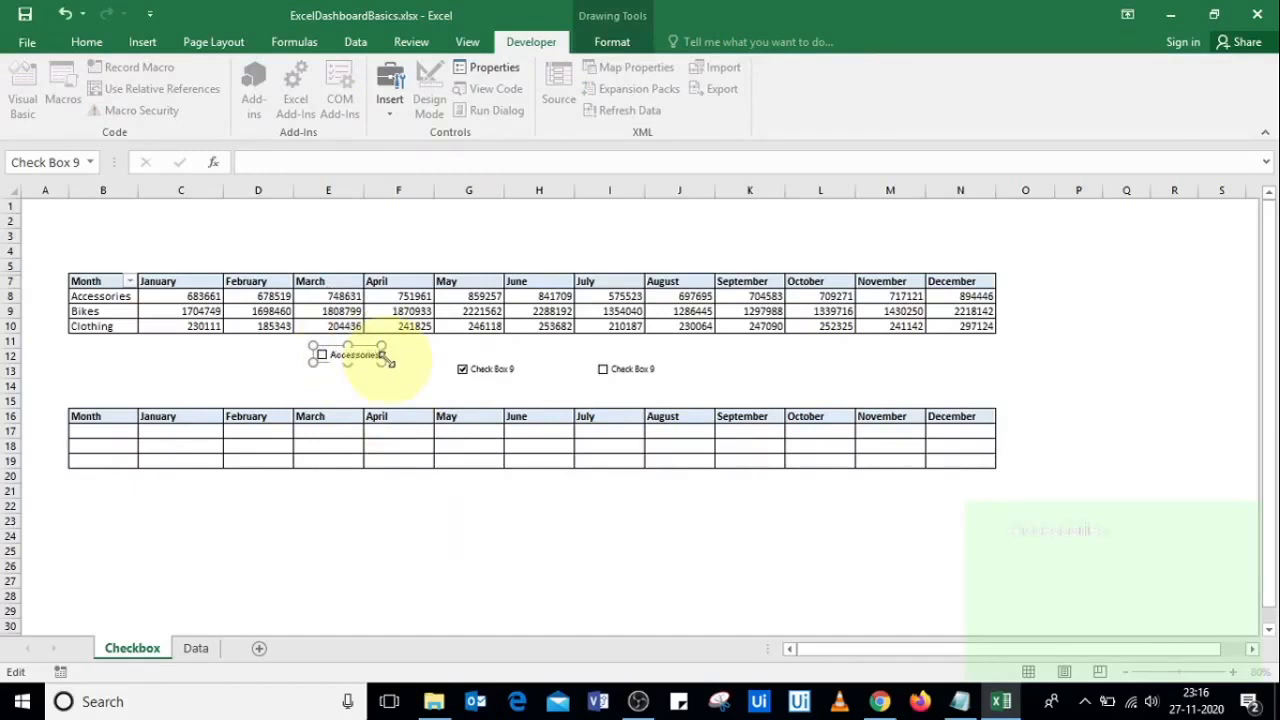
# Step: Change the label of the duplicate check box under the May column to Bikes
pyautogui.rightClick(497, 370)
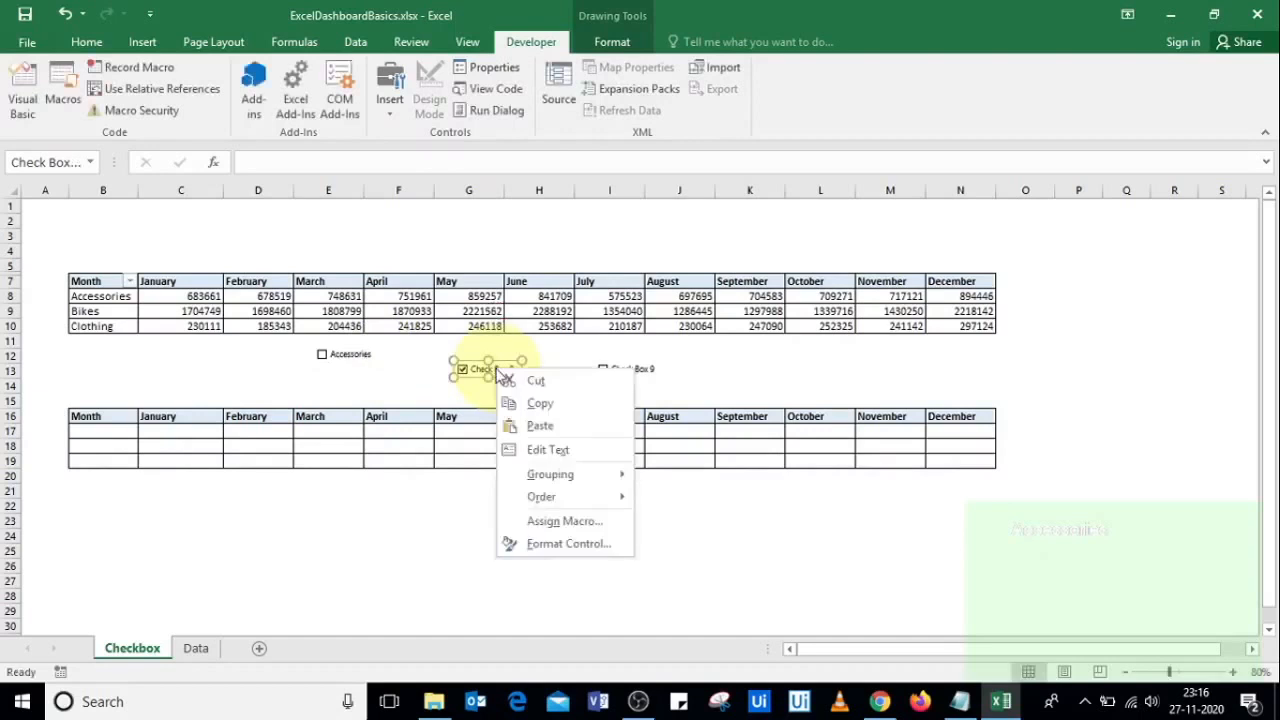
pyautogui.click(545, 449)
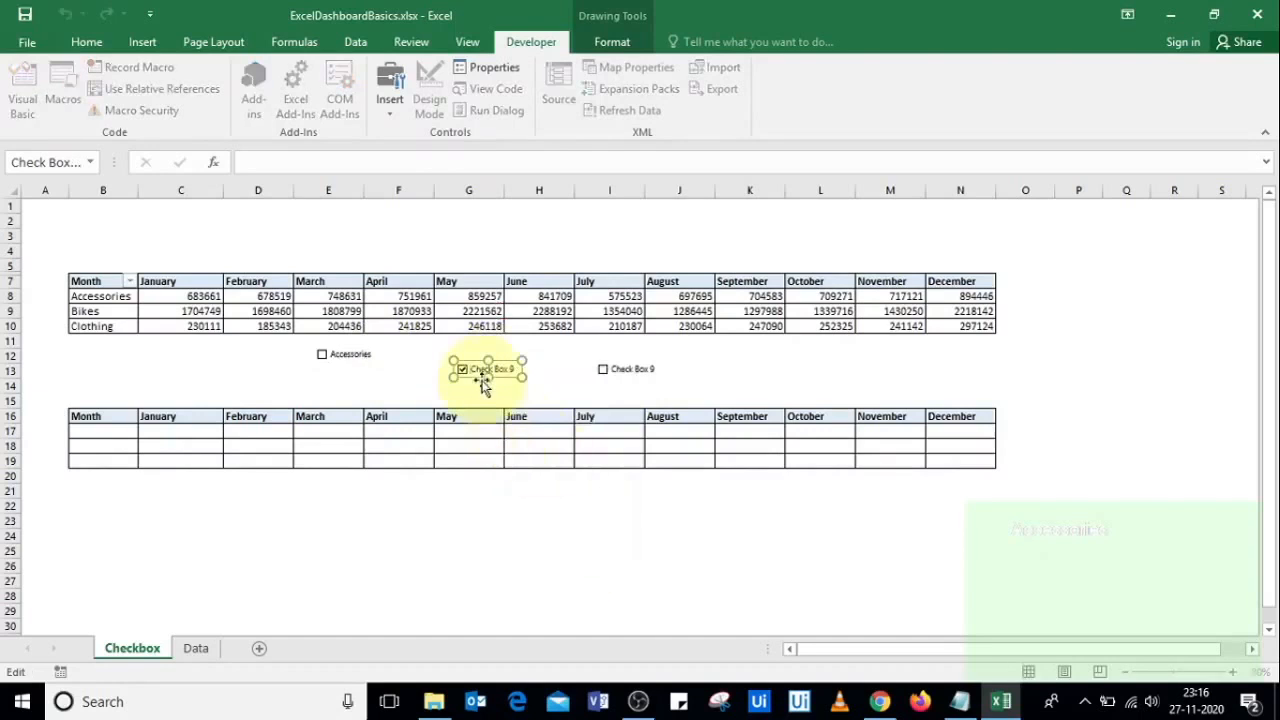
pyautogui.click(474, 371)
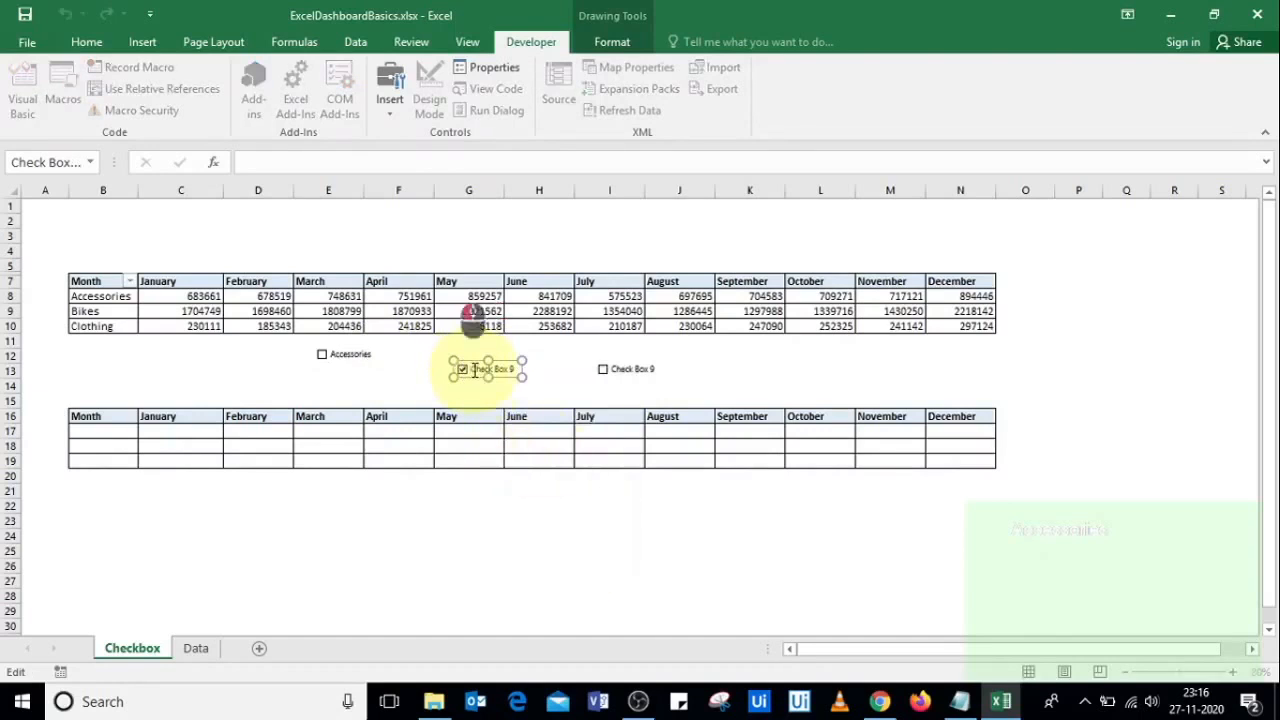
pyautogui.moveTo(474, 371); pyautogui.dragTo(543, 371)
pyautogui.write('Bikes')
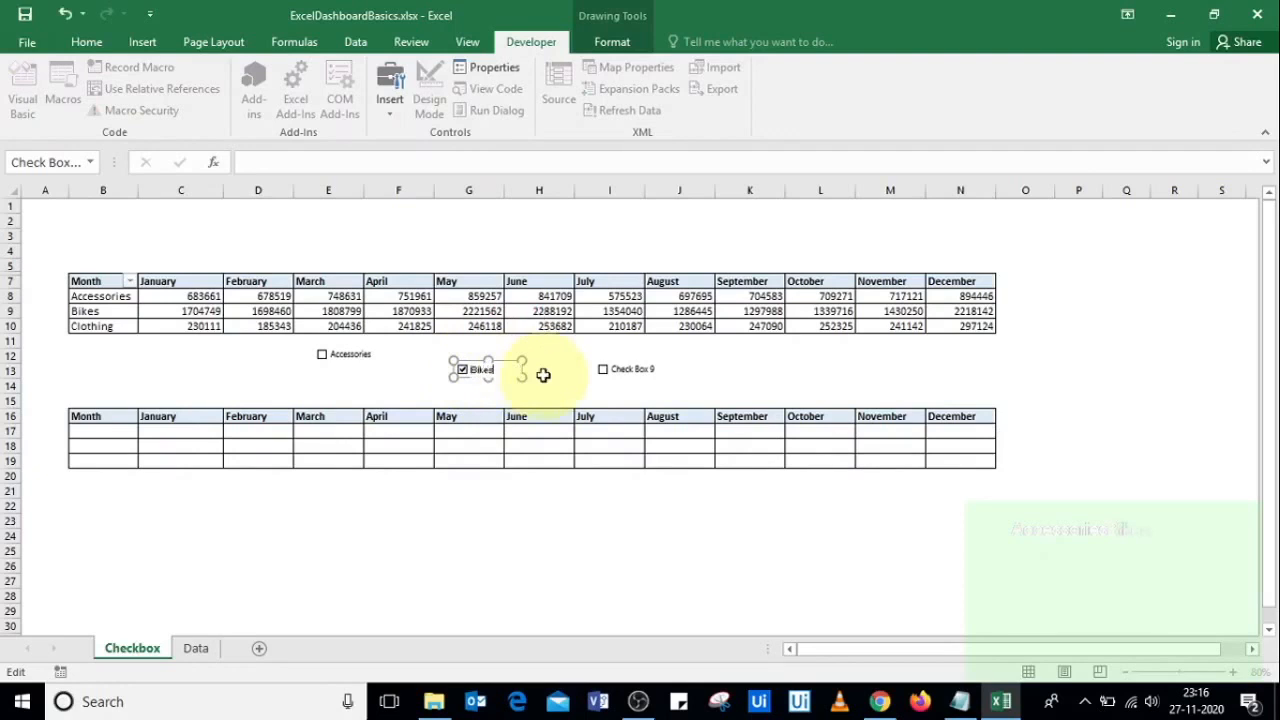
# Step: Change the label of the duplicate check box under the July column to Clothing
pyautogui.rightClick(624, 373)
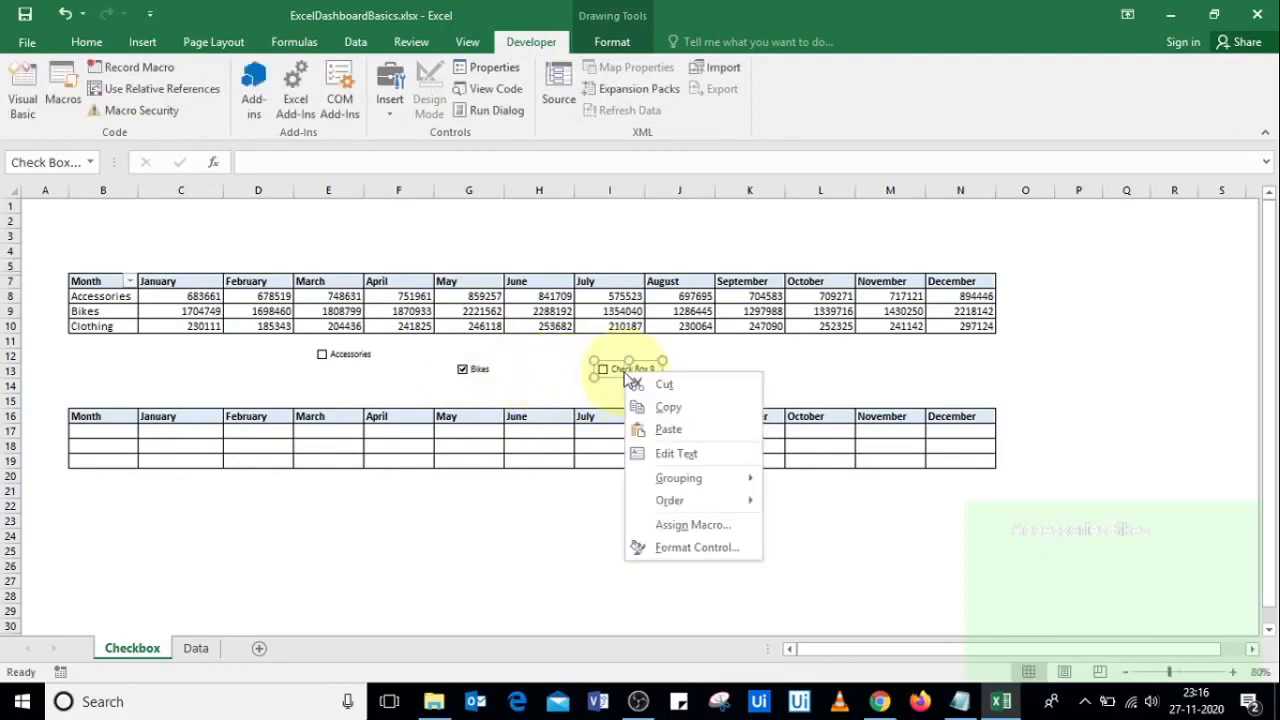
pyautogui.click(677, 451)
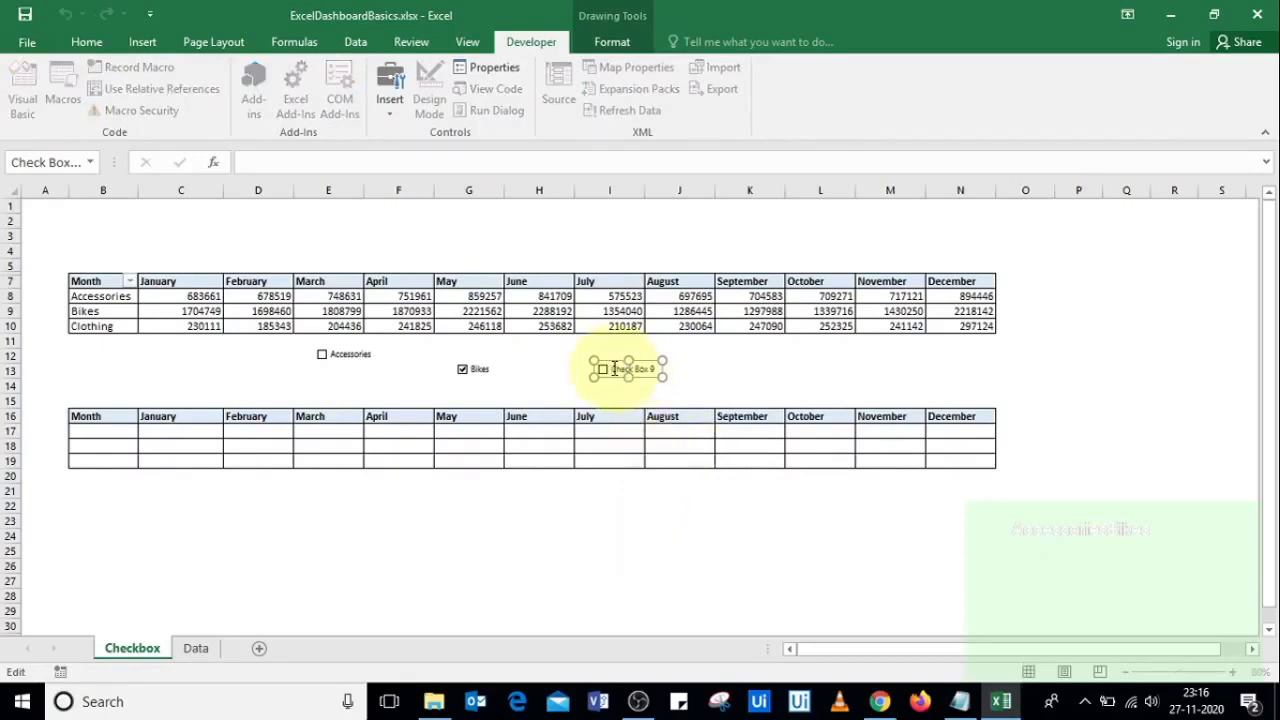
pyautogui.moveTo(614, 369); pyautogui.dragTo(657, 364)
pyautogui.write('Clot')
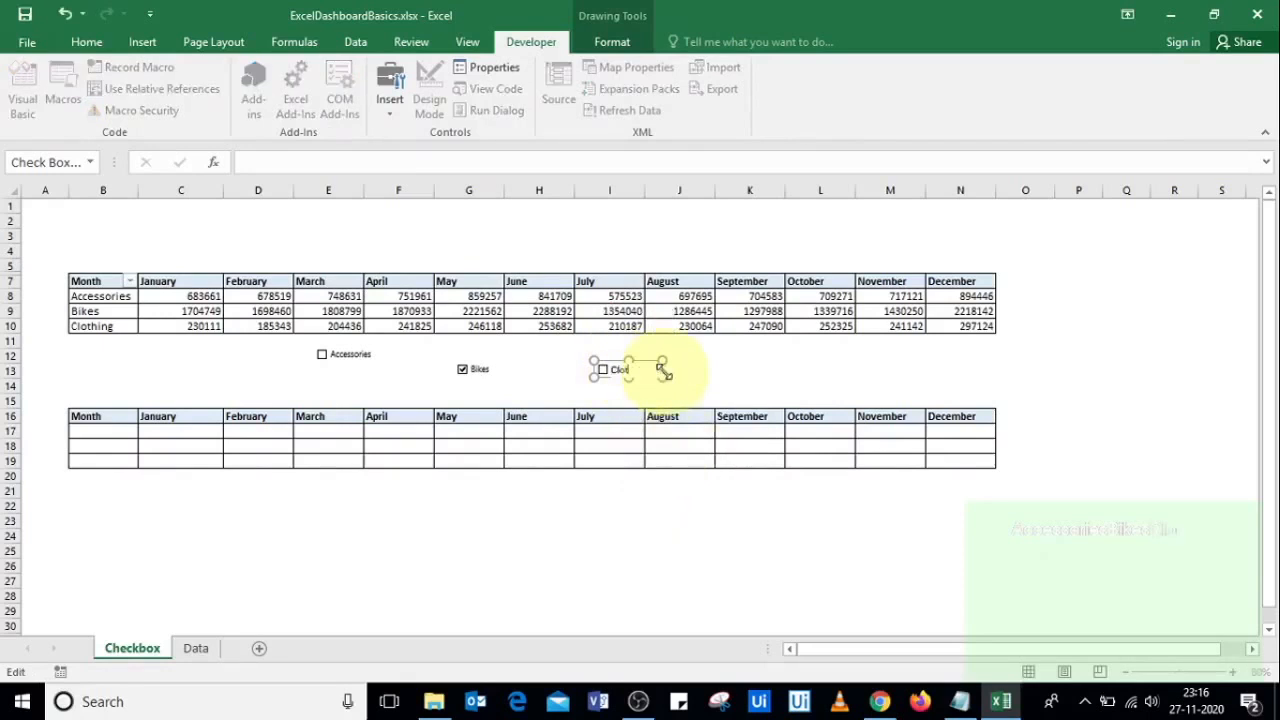
pyautogui.write('hing')
pyautogui.click(777, 357)
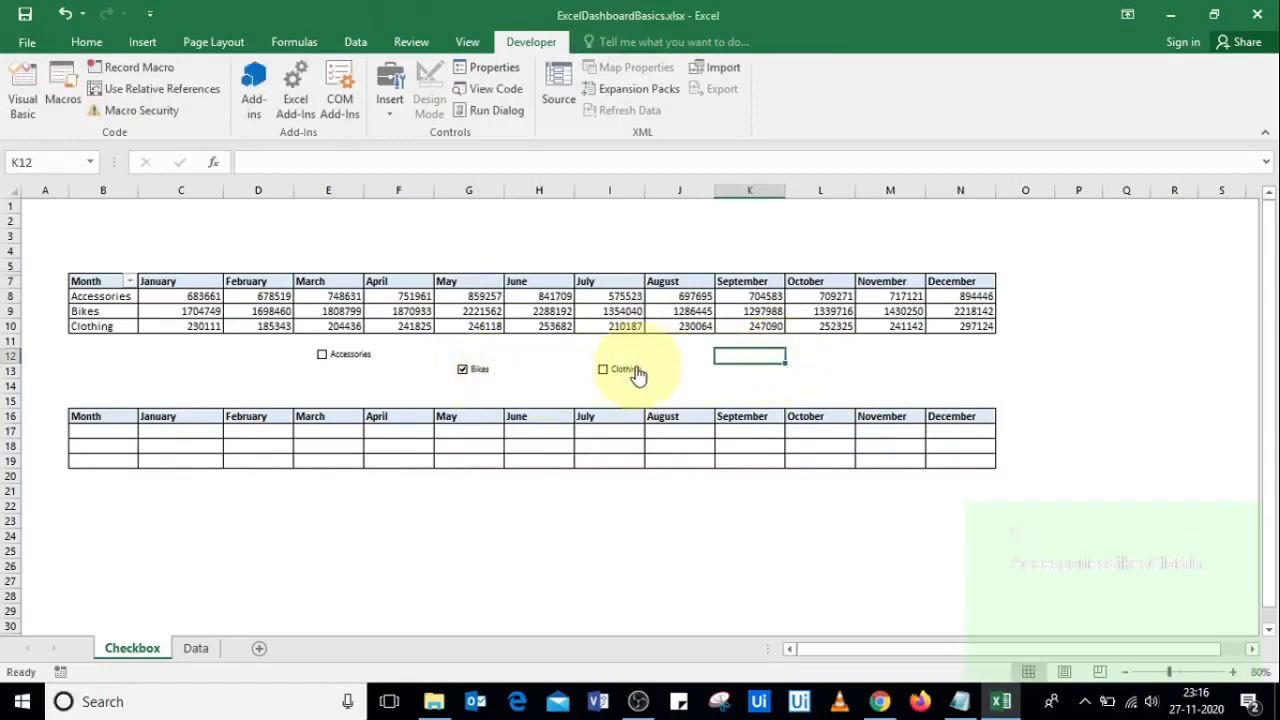
# Step: Move the Clothing and Bikes check boxes closer to Accessories, lining them up in row 12
pyautogui.rightClick(630, 372)
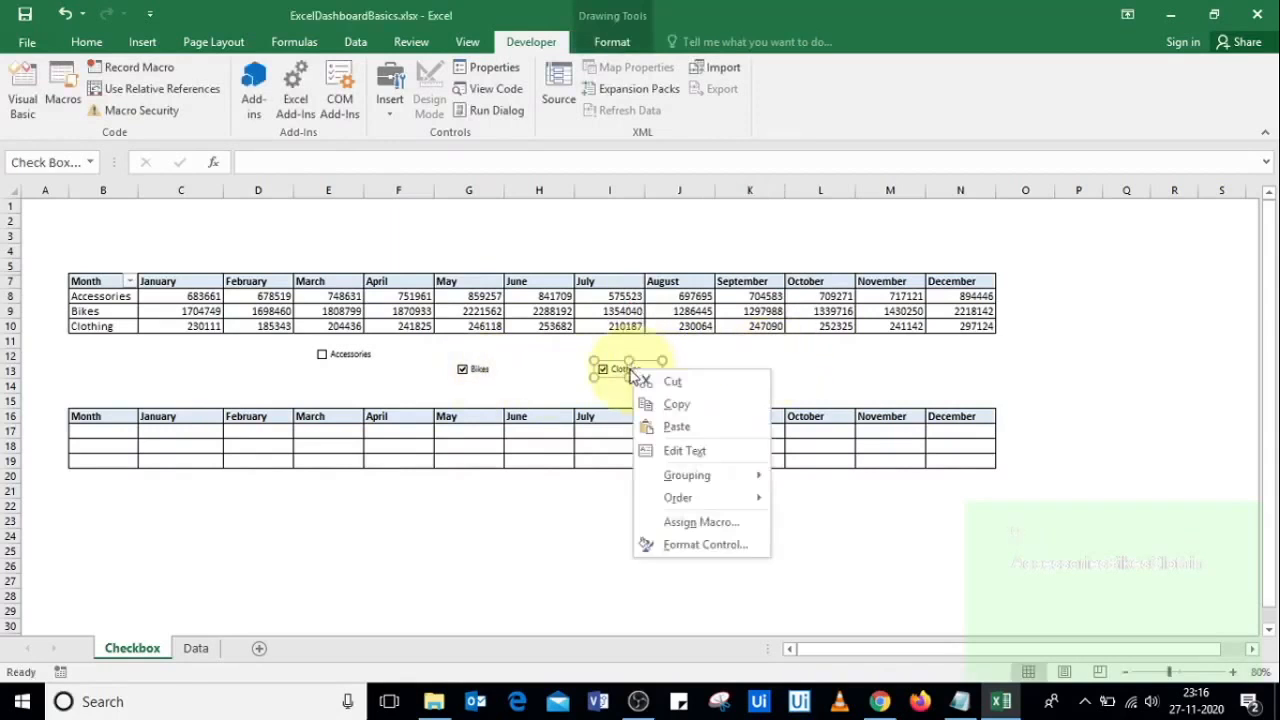
pyautogui.press('Escape')
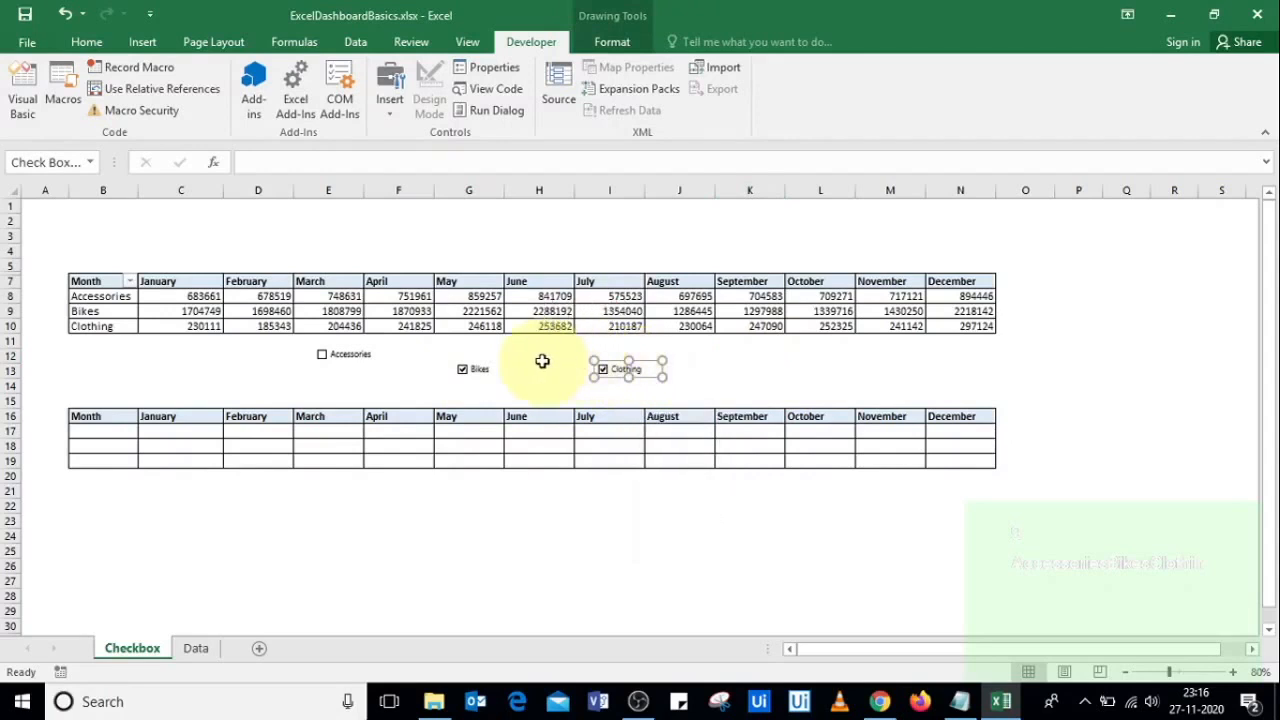
pyautogui.moveTo(609, 365); pyautogui.dragTo(525, 355)
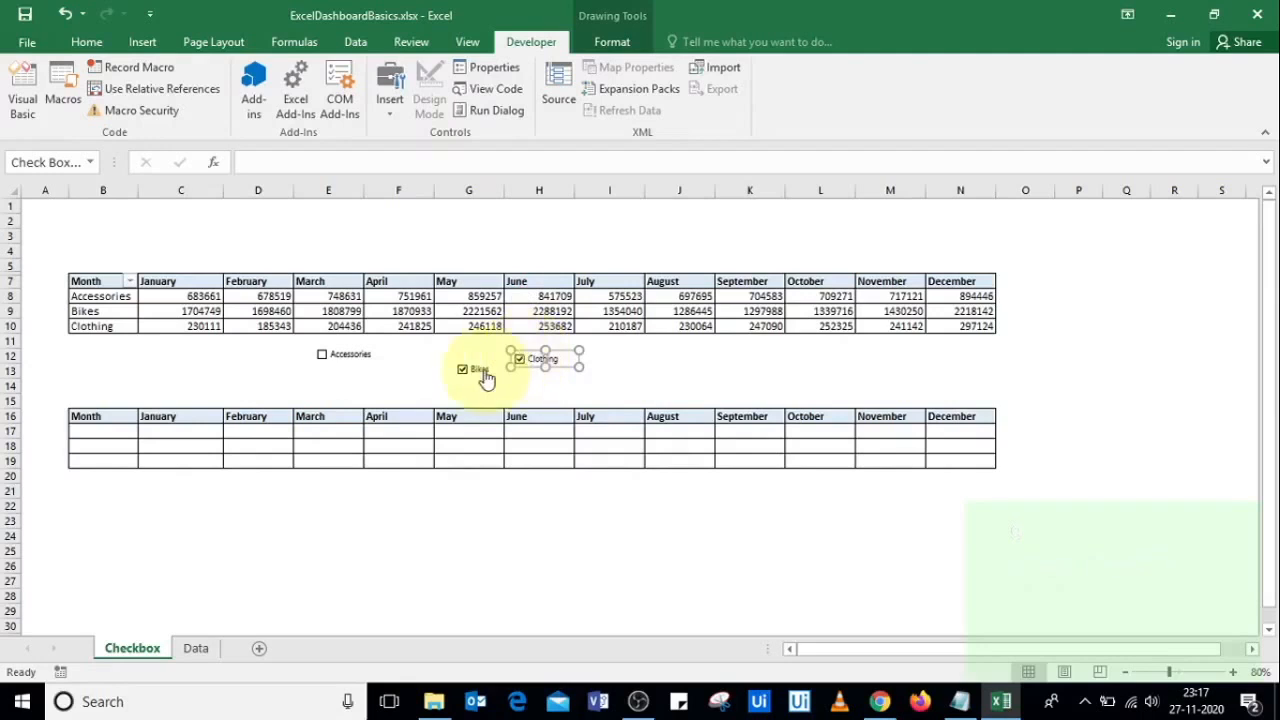
pyautogui.rightClick(484, 378)
pyautogui.click(466, 364)
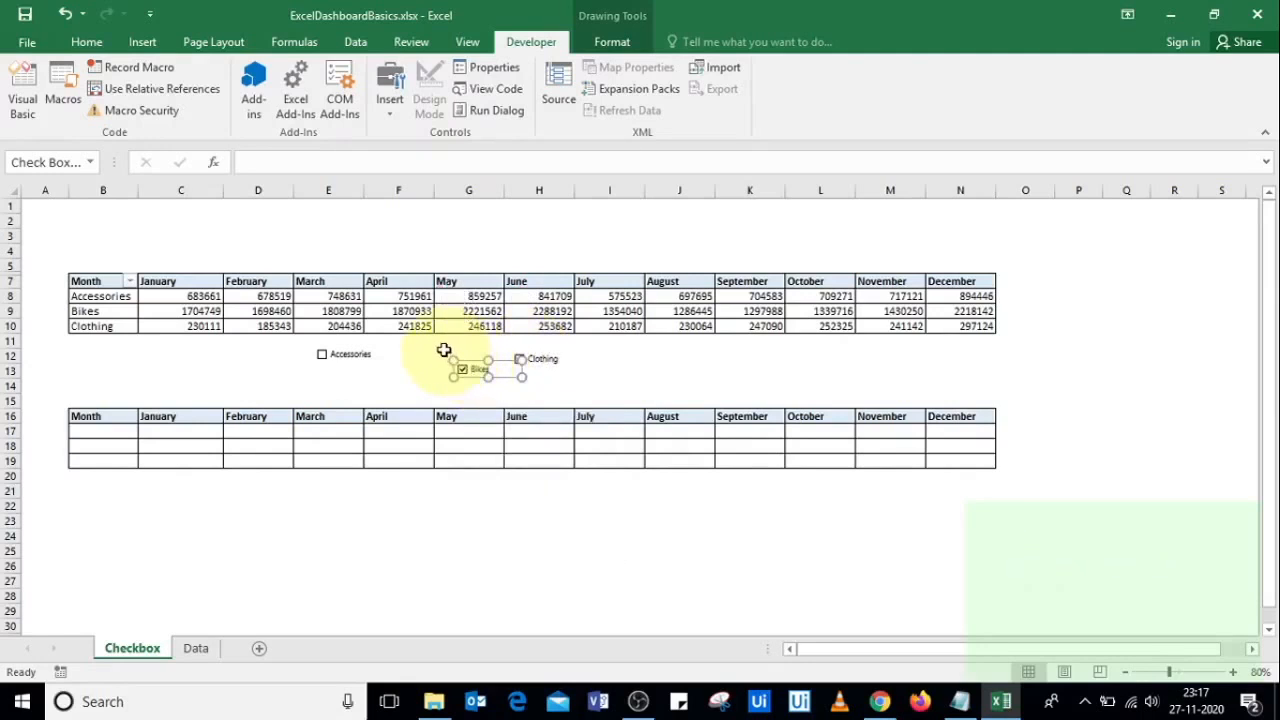
pyautogui.click(477, 369)
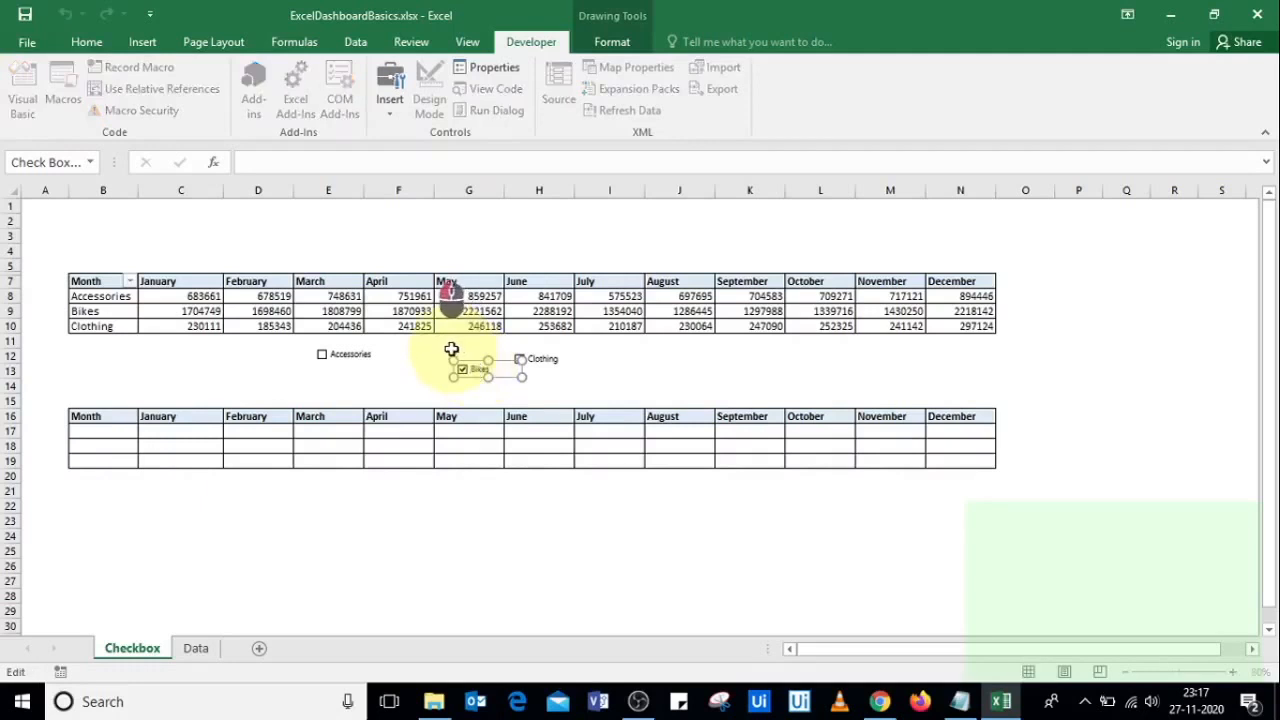
pyautogui.press('Escape')
pyautogui.press('Escape')
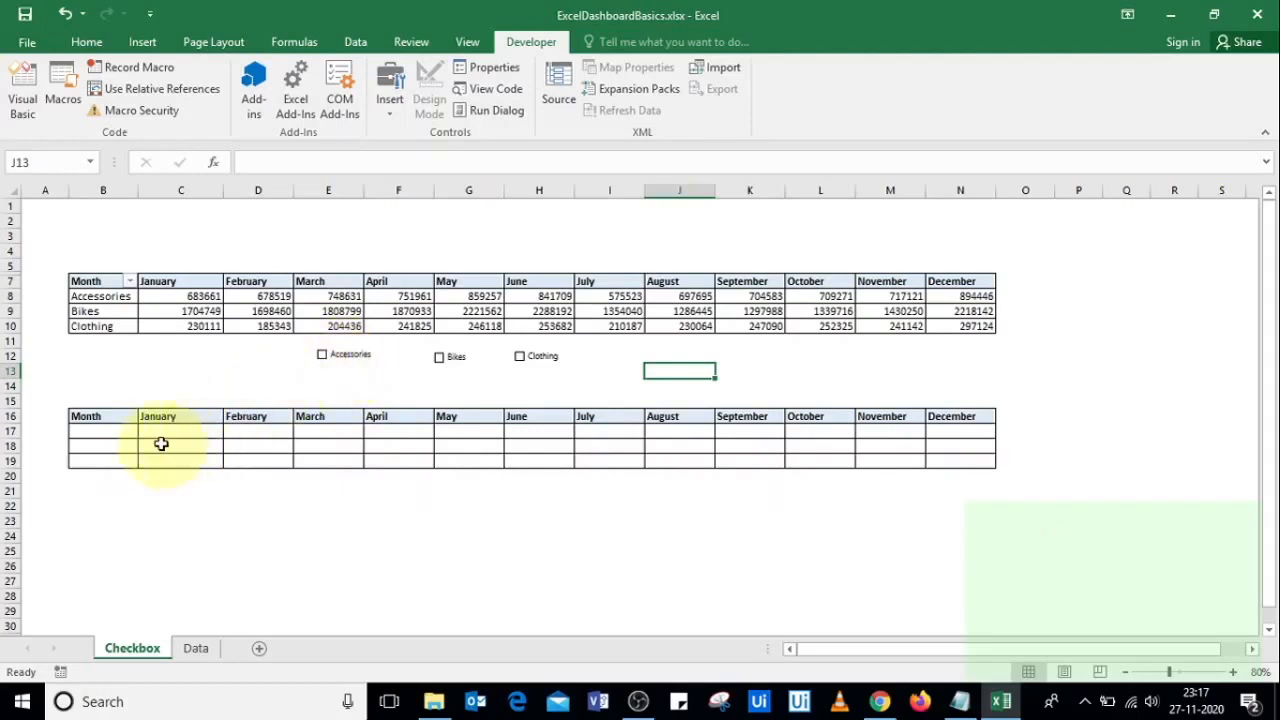
# Step: Link the Accessories check box to cell $A$17 through its format control settings
pyautogui.rightClick(338, 370)
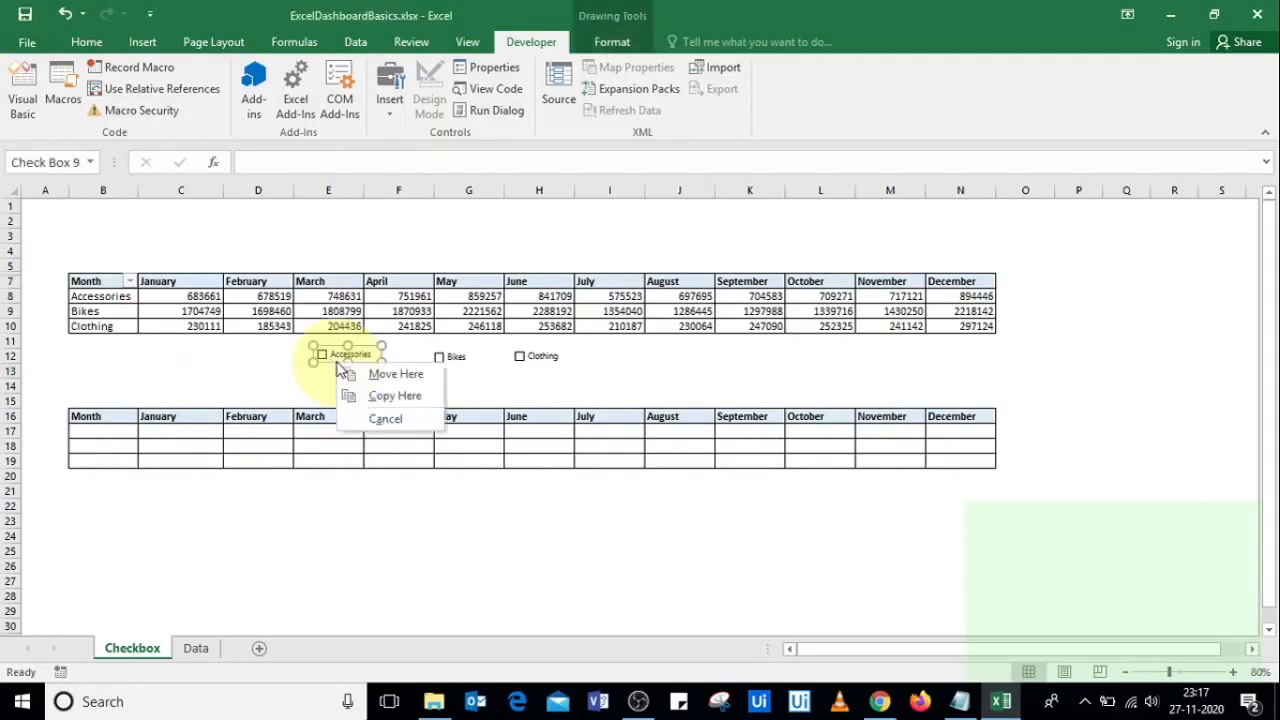
pyautogui.rightClick(336, 359)
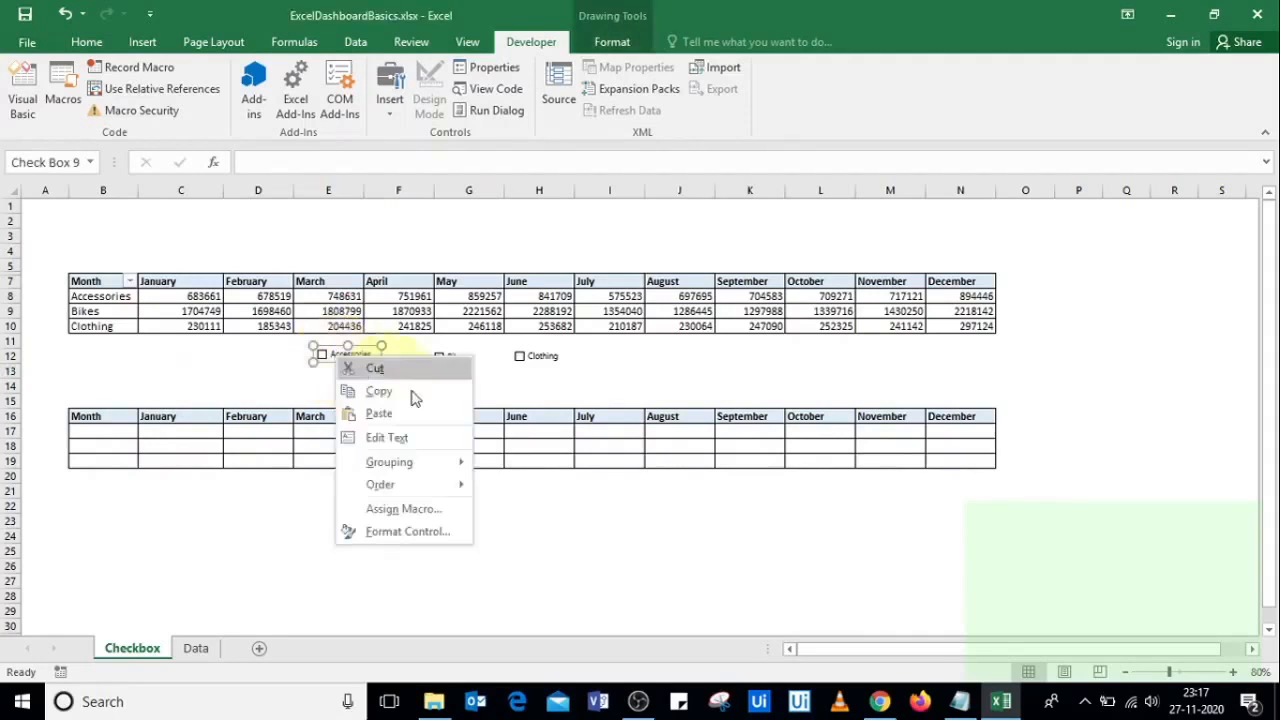
pyautogui.click(407, 531)
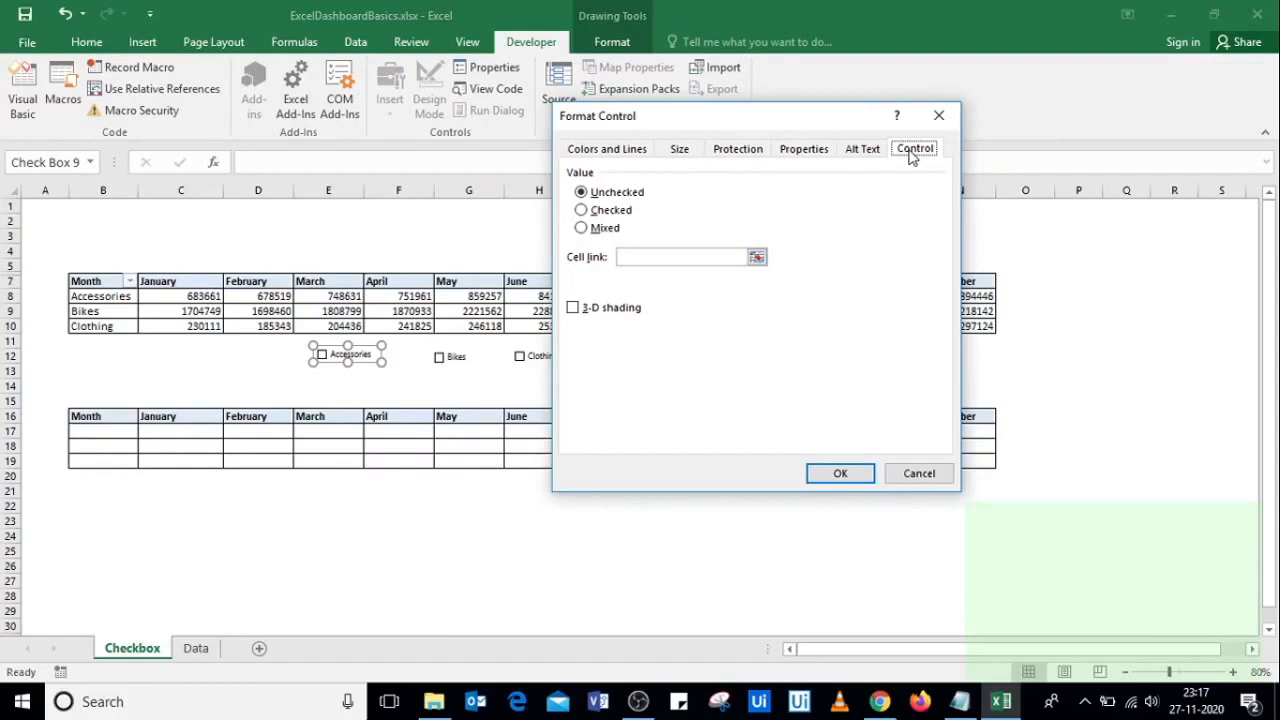
pyautogui.click(757, 258)
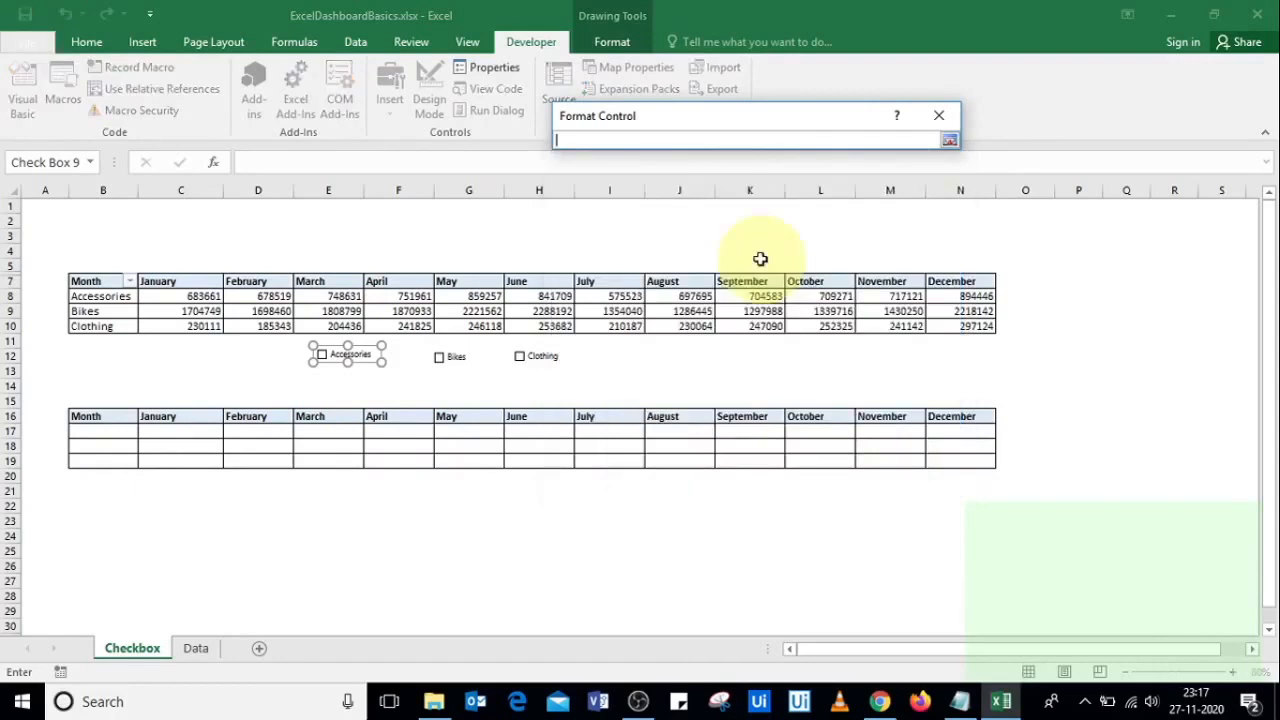
pyautogui.click(53, 434)
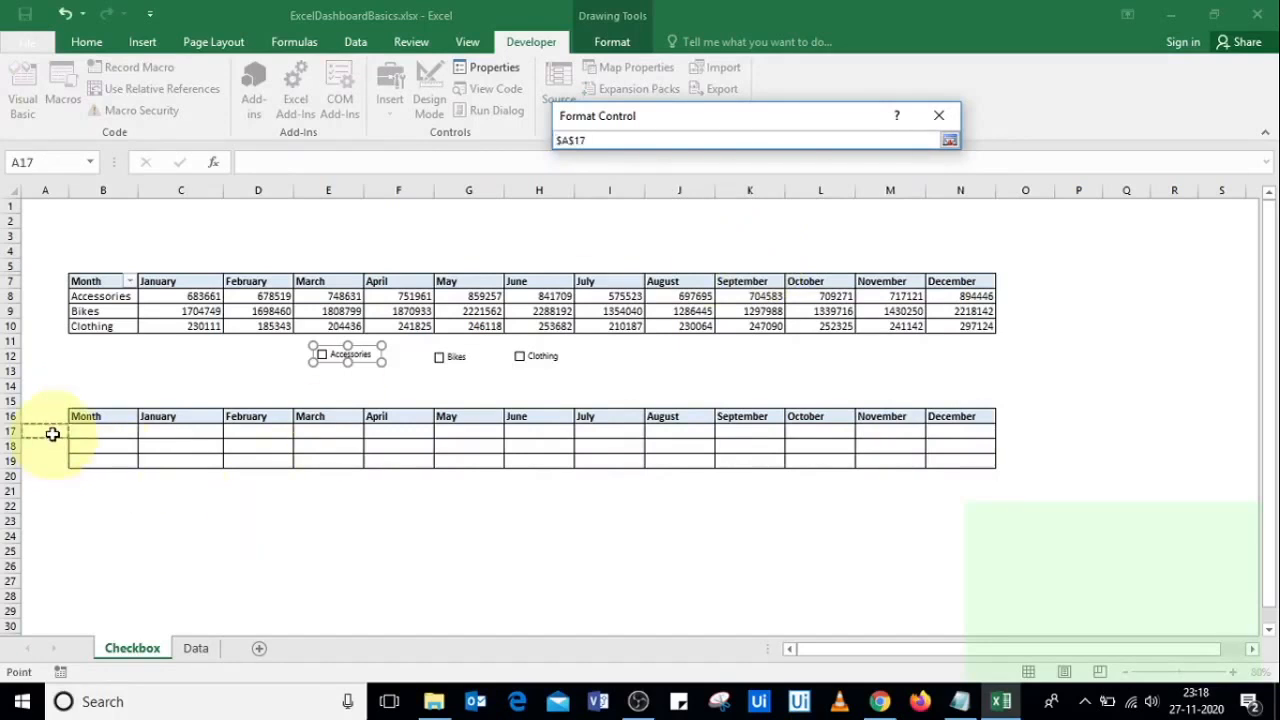
pyautogui.click(950, 140)
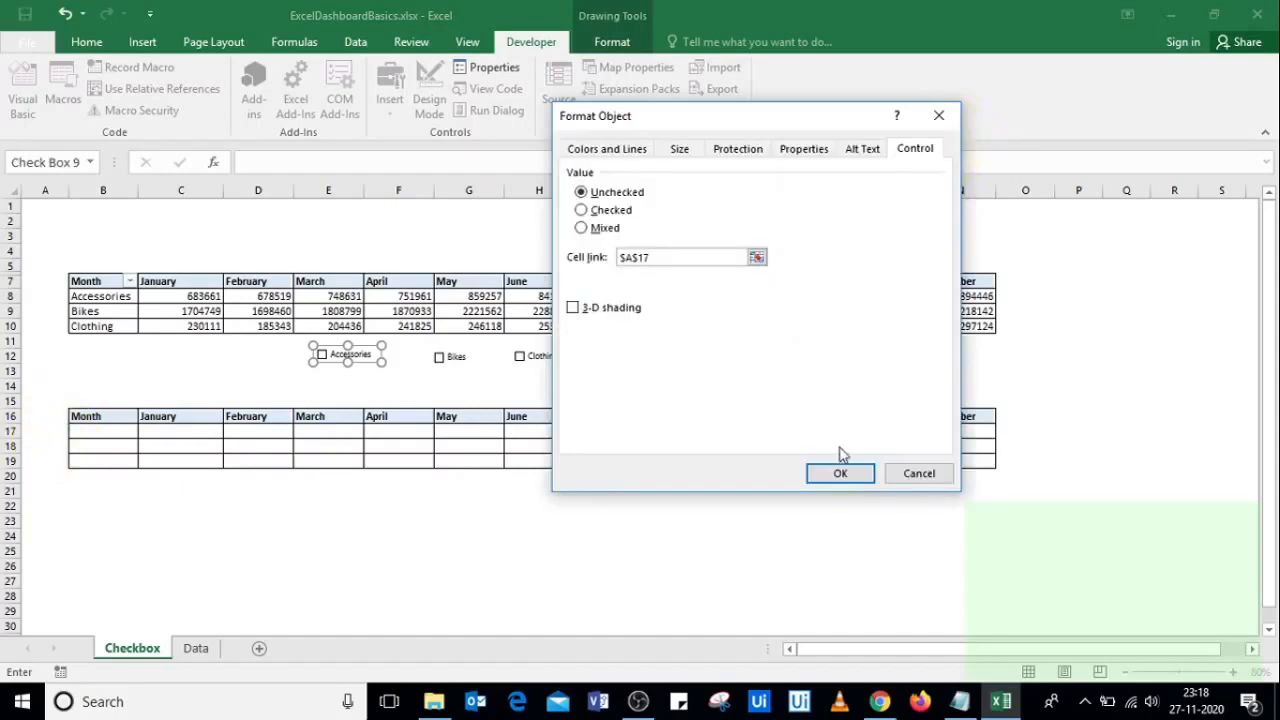
pyautogui.click(845, 473)
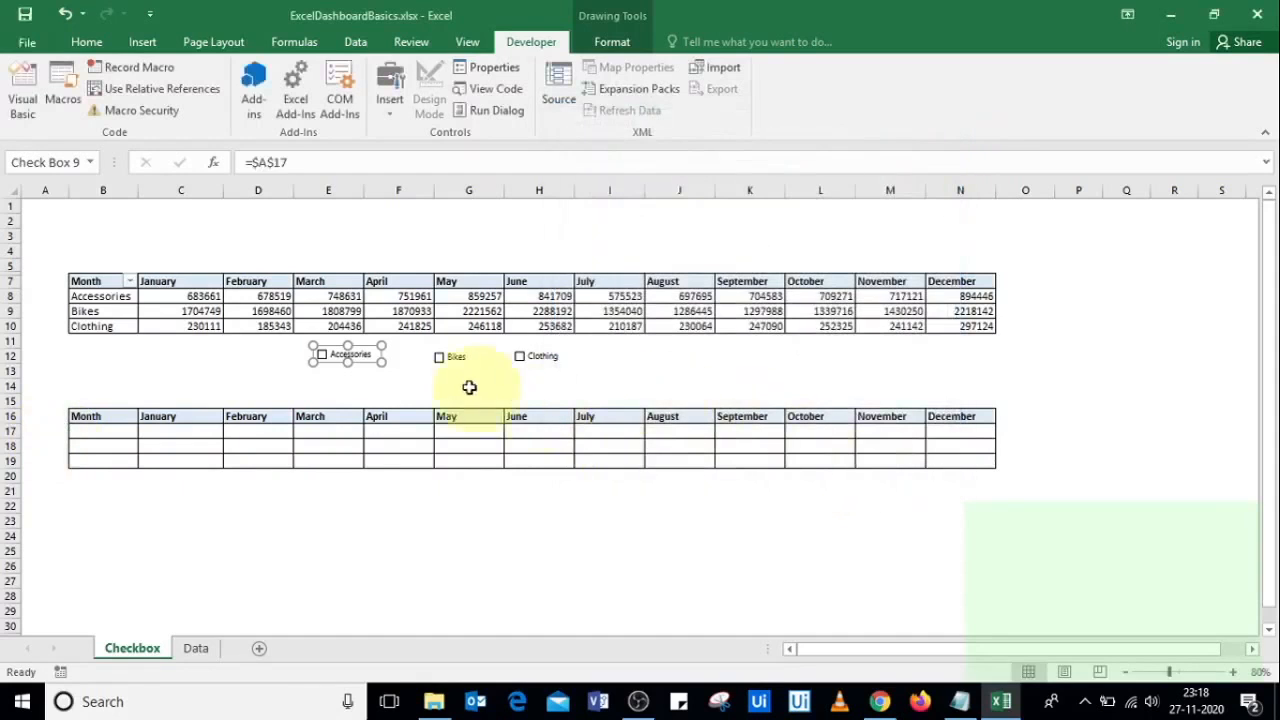
# Step: Link the Bikes check box to cell $A$18
pyautogui.rightClick(448, 364)
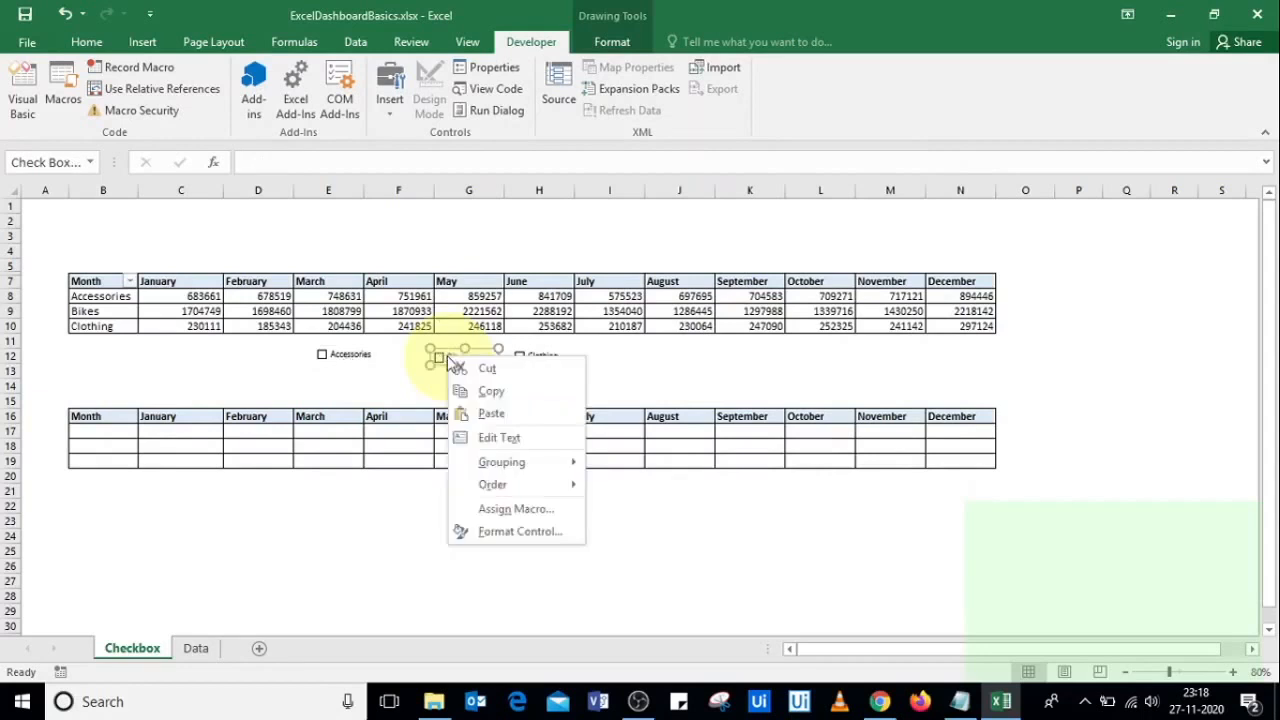
pyautogui.click(517, 532)
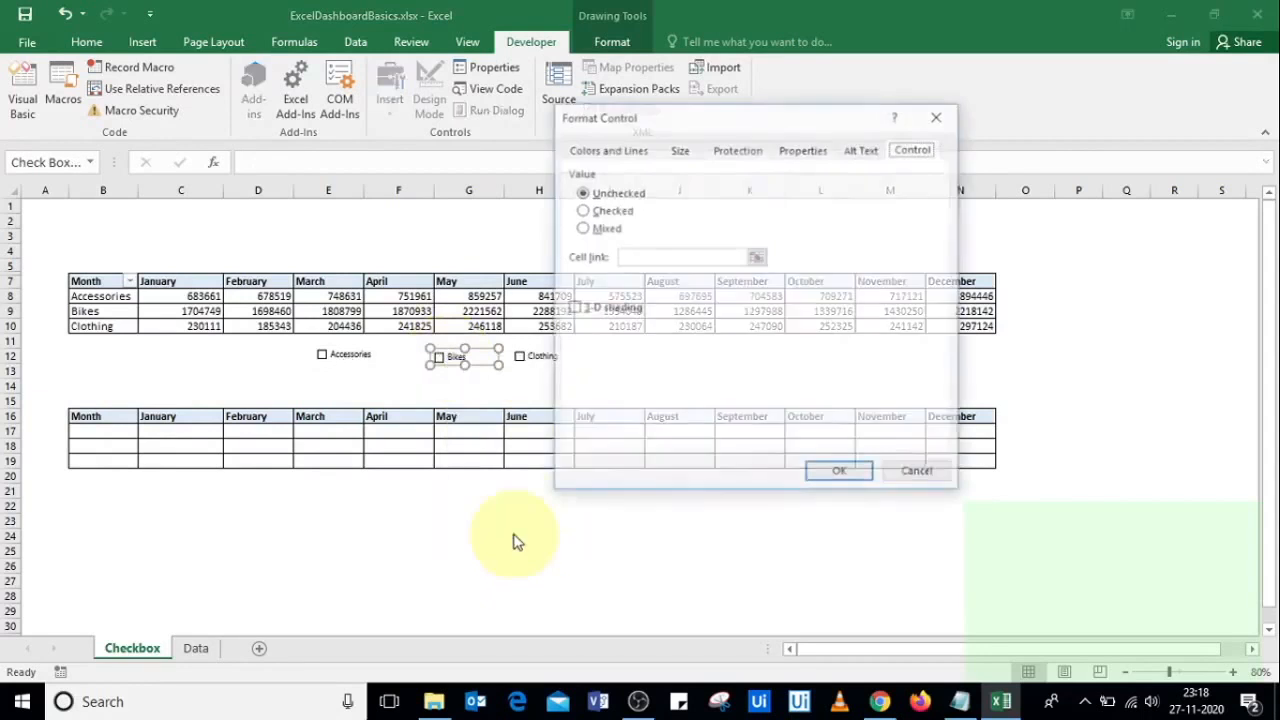
pyautogui.click(757, 258)
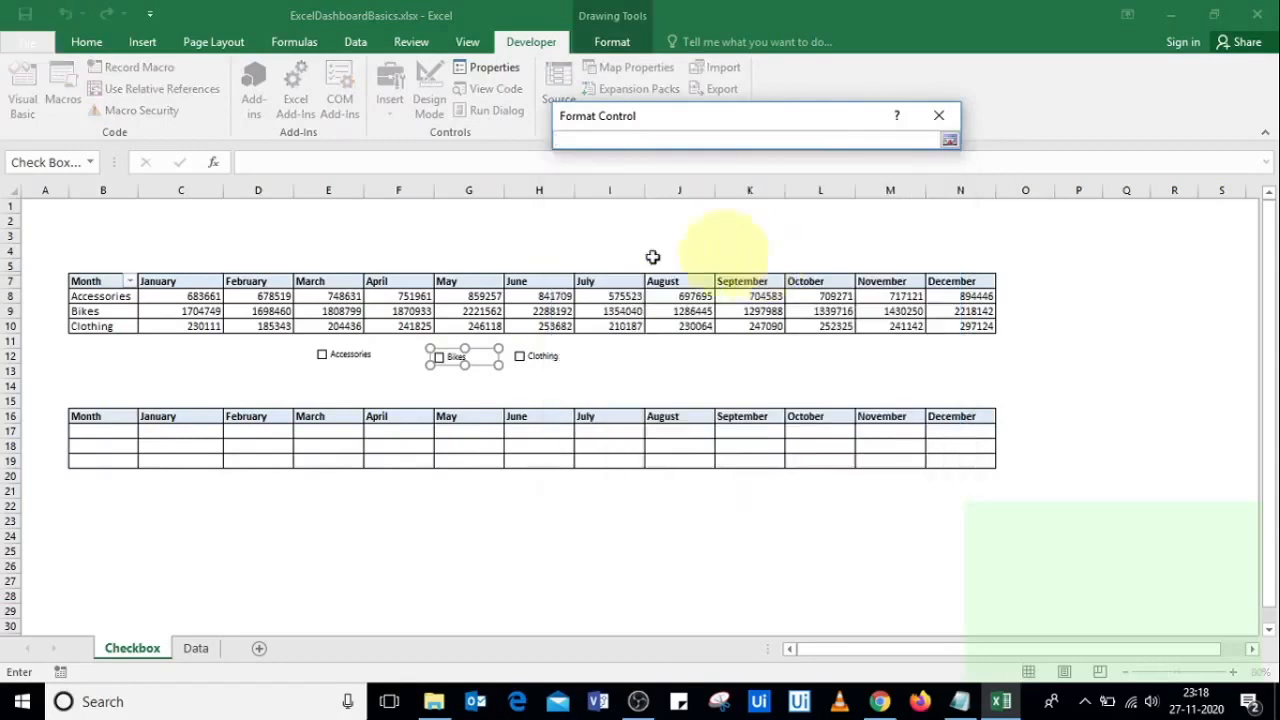
pyautogui.click(48, 446)
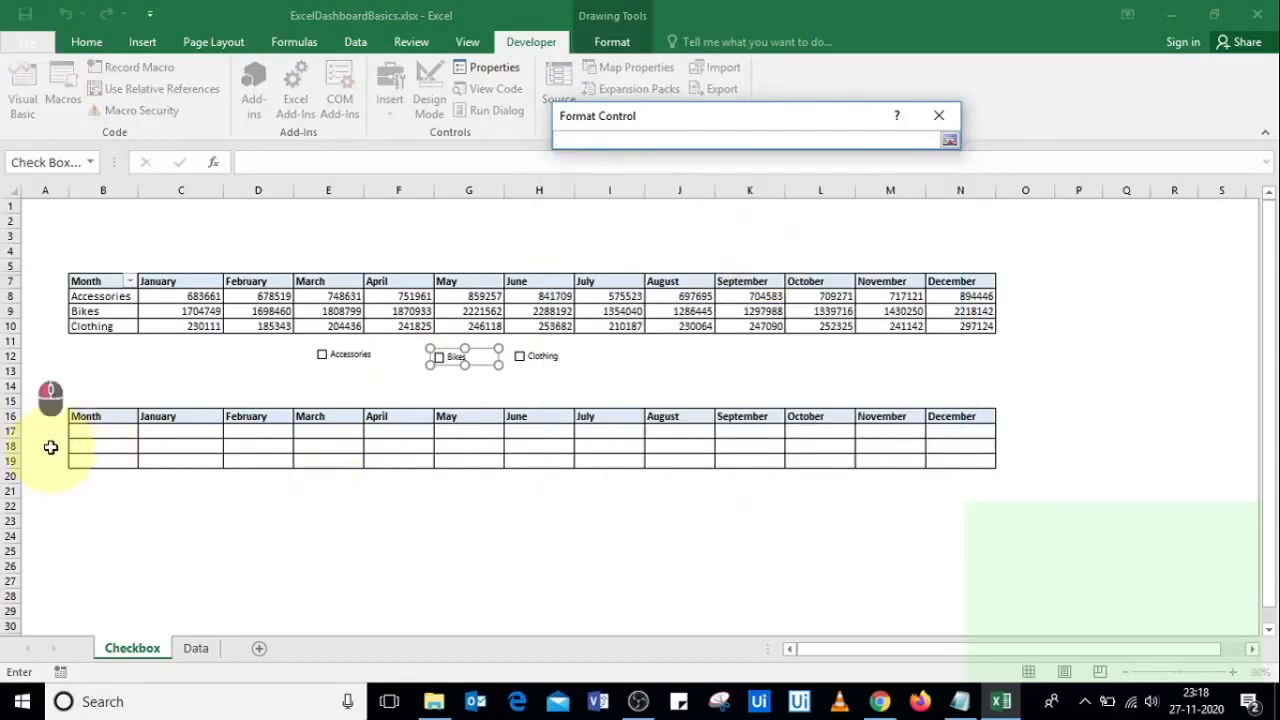
pyautogui.click(949, 140)
pyautogui.click(840, 474)
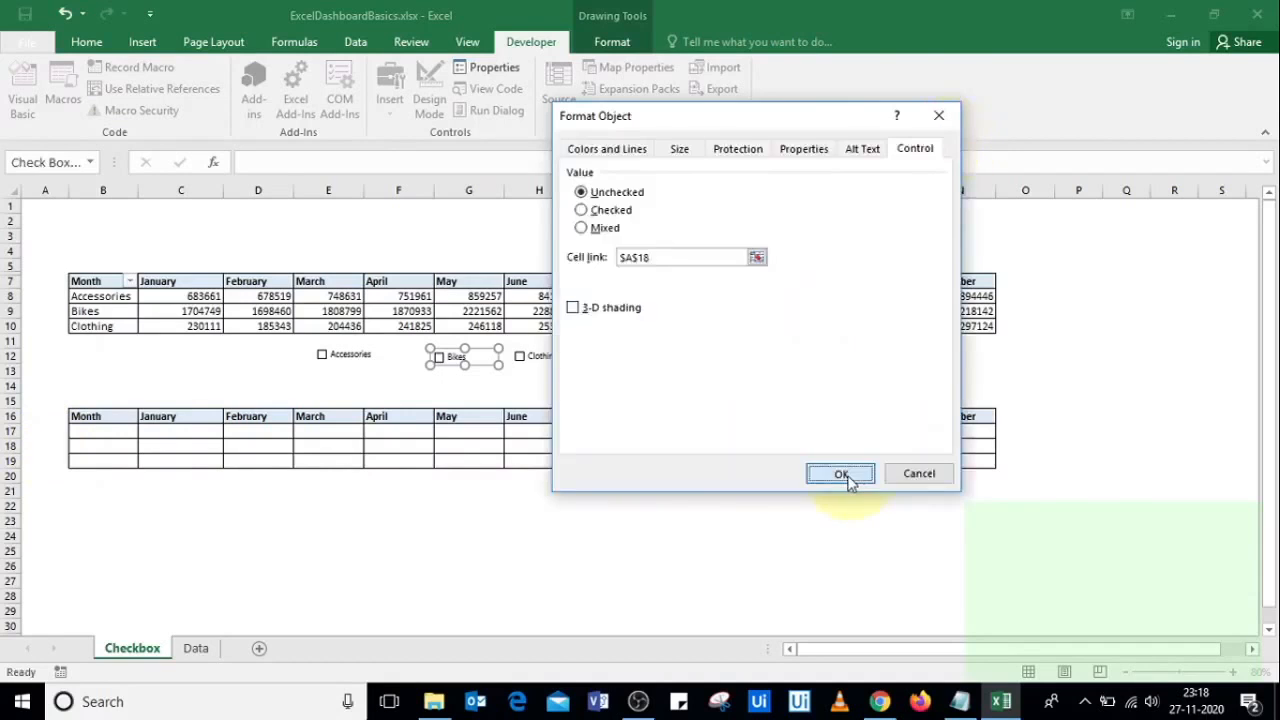
# Step: Link the Clothing check box to cell $A$19
pyautogui.rightClick(533, 356)
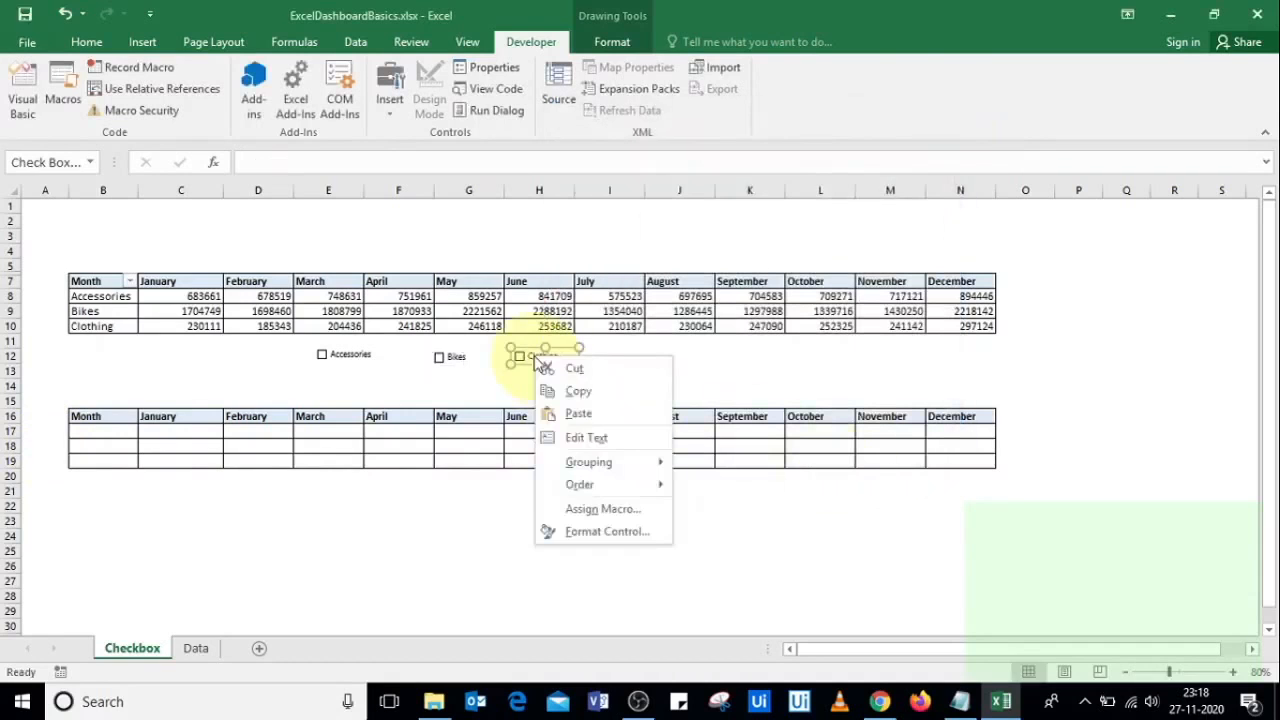
pyautogui.click(593, 533)
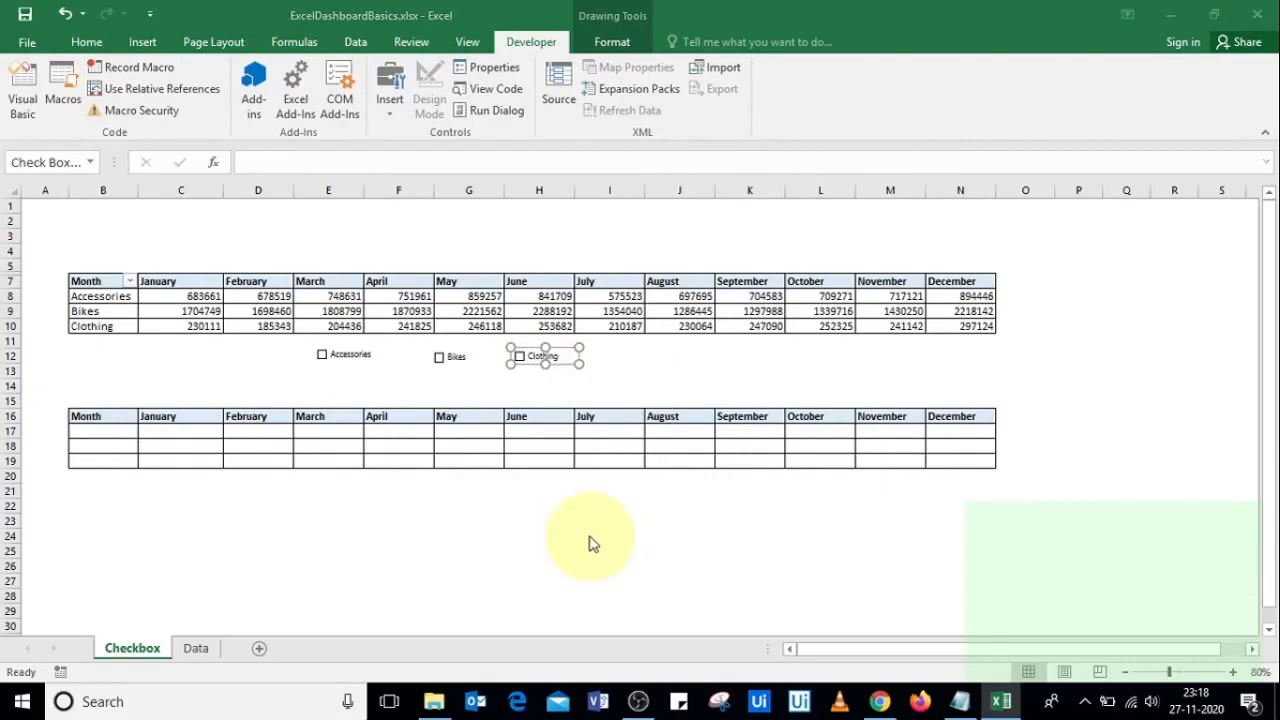
pyautogui.click(757, 258)
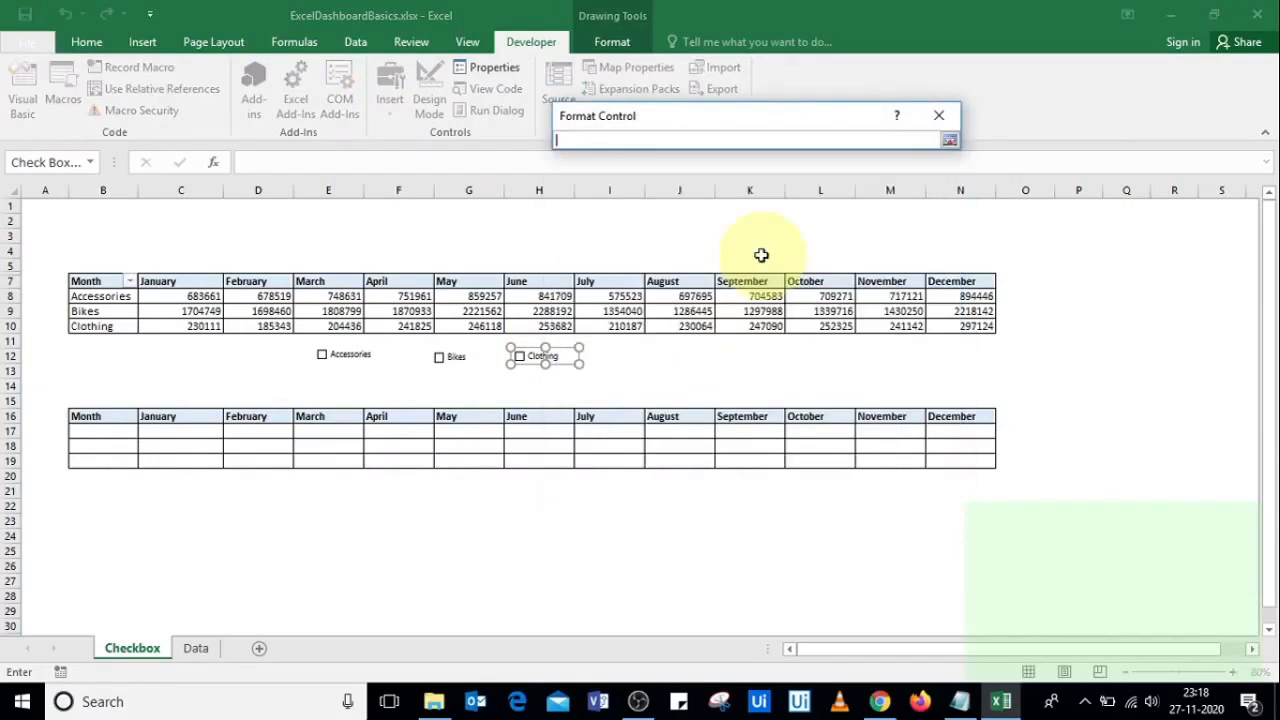
pyautogui.click(51, 463)
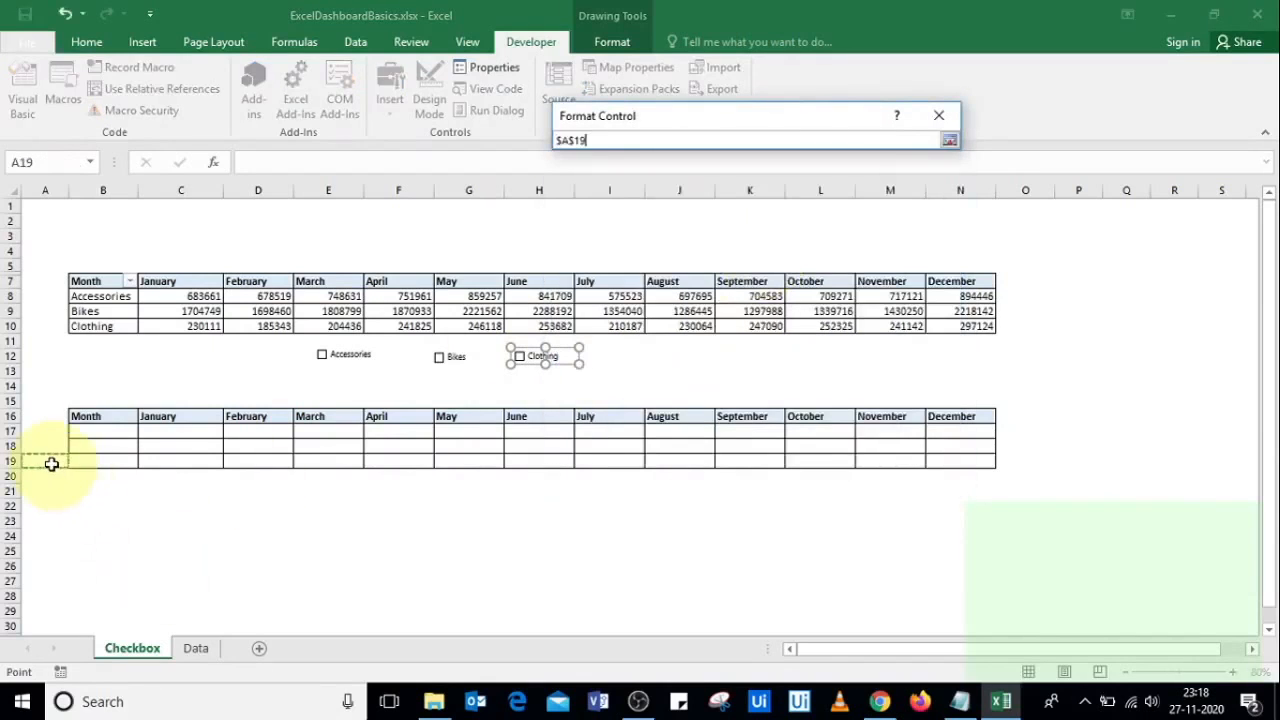
pyautogui.click(950, 141)
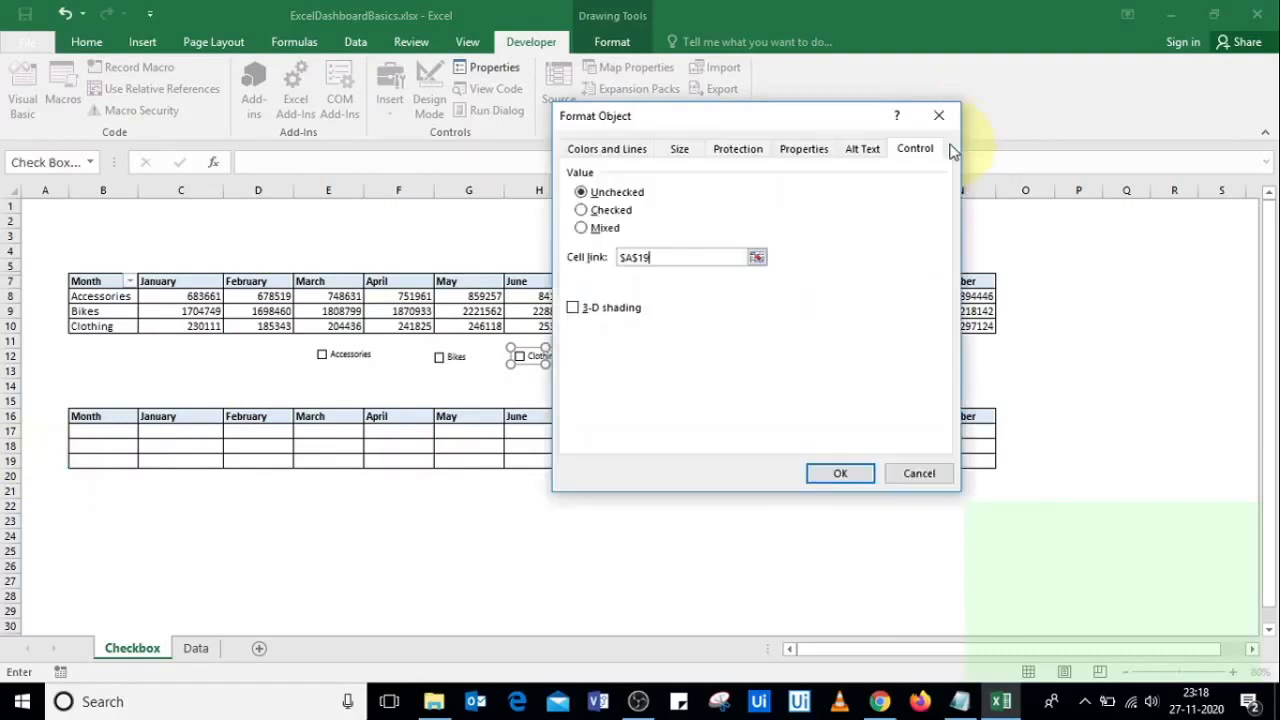
pyautogui.click(840, 474)
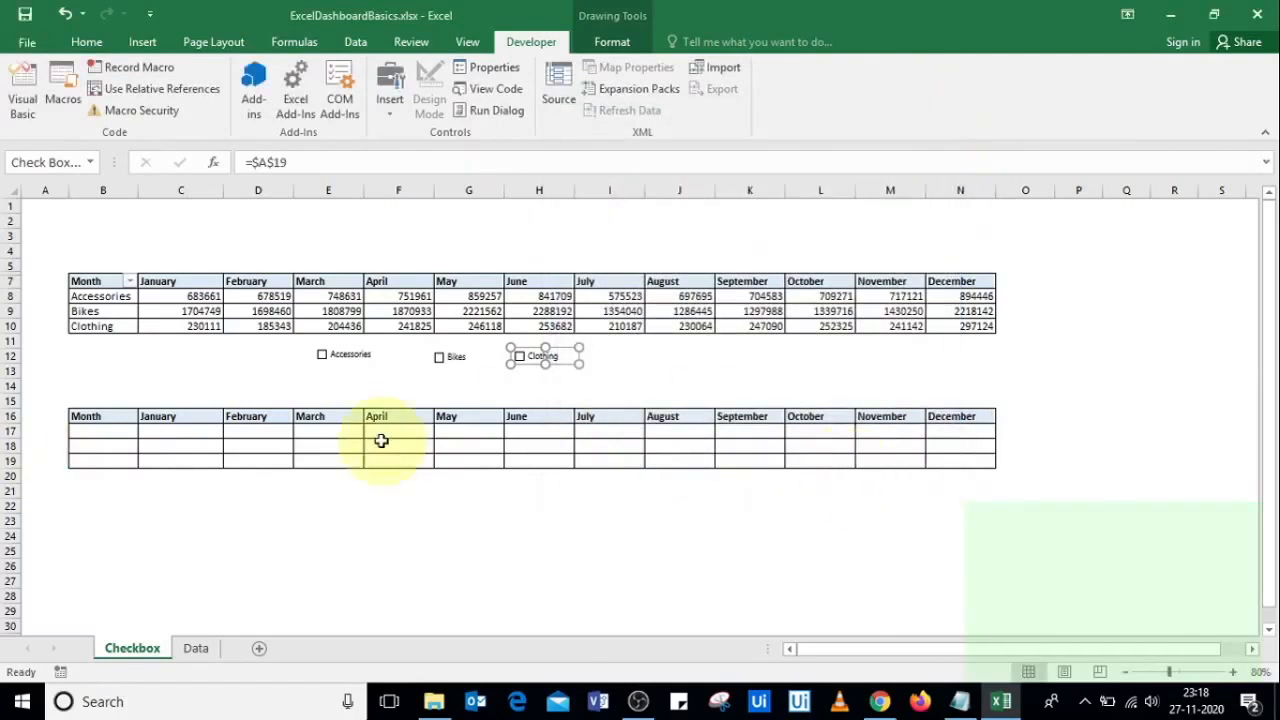
# Step: Test the linked check boxes by ticking Accessories, Bikes and Clothing, and finally clear Bikes again
pyautogui.click(323, 358)
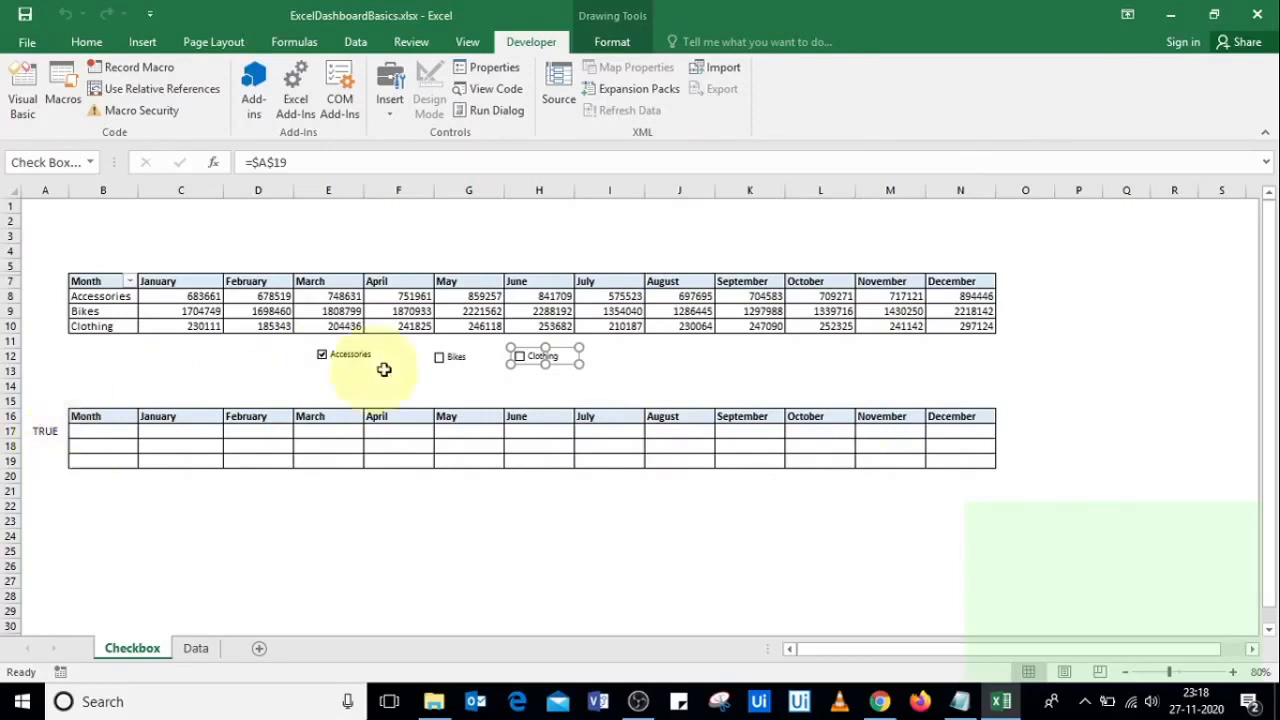
pyautogui.click(442, 362)
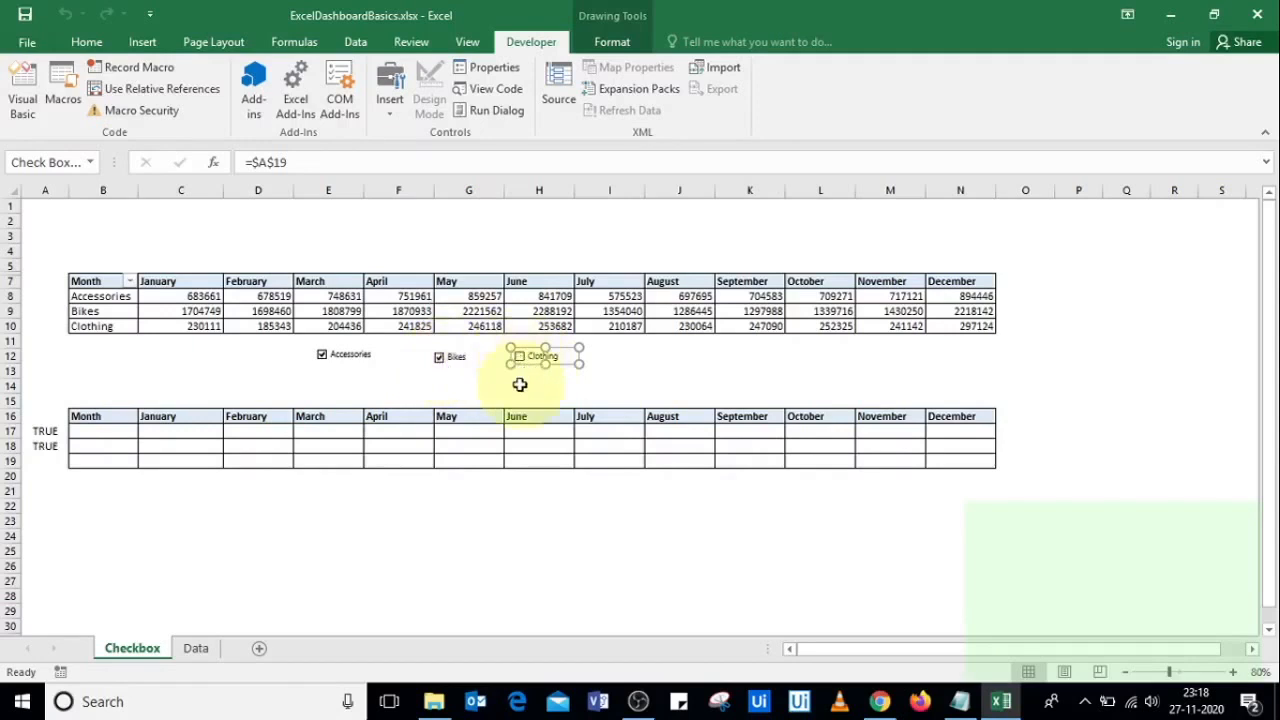
pyautogui.click(521, 381)
pyautogui.click(519, 357)
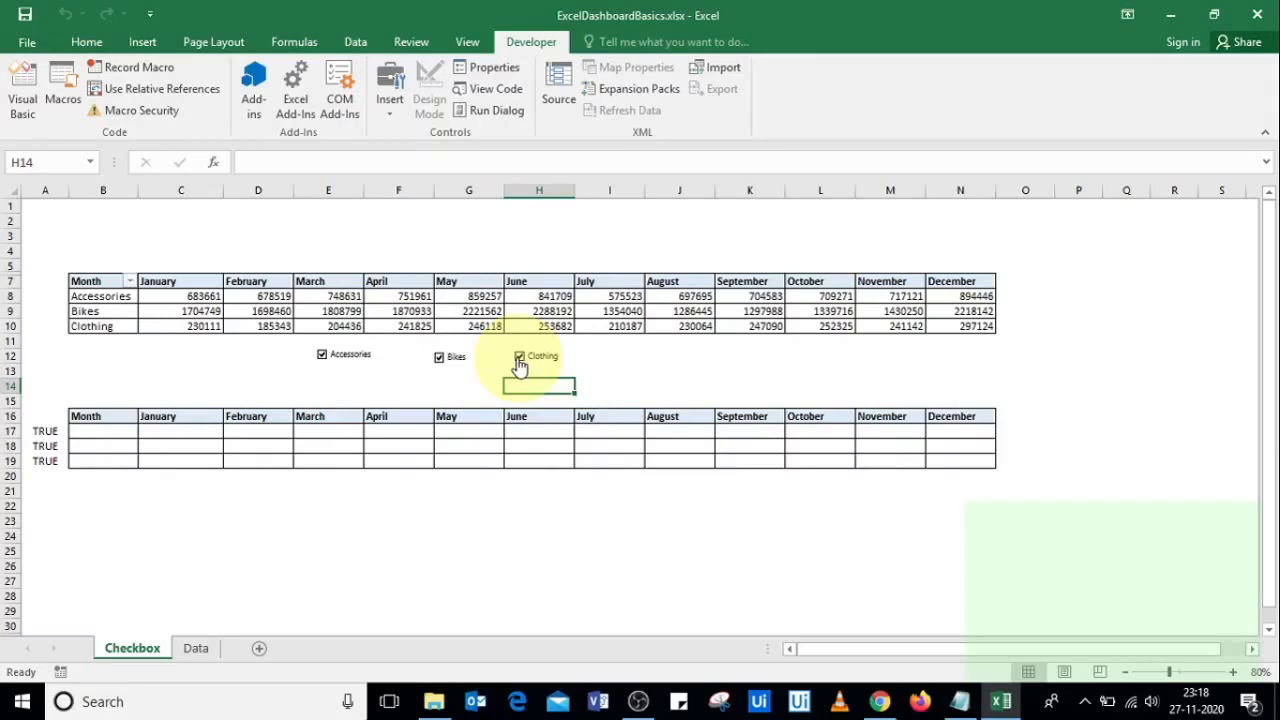
pyautogui.click(438, 360)
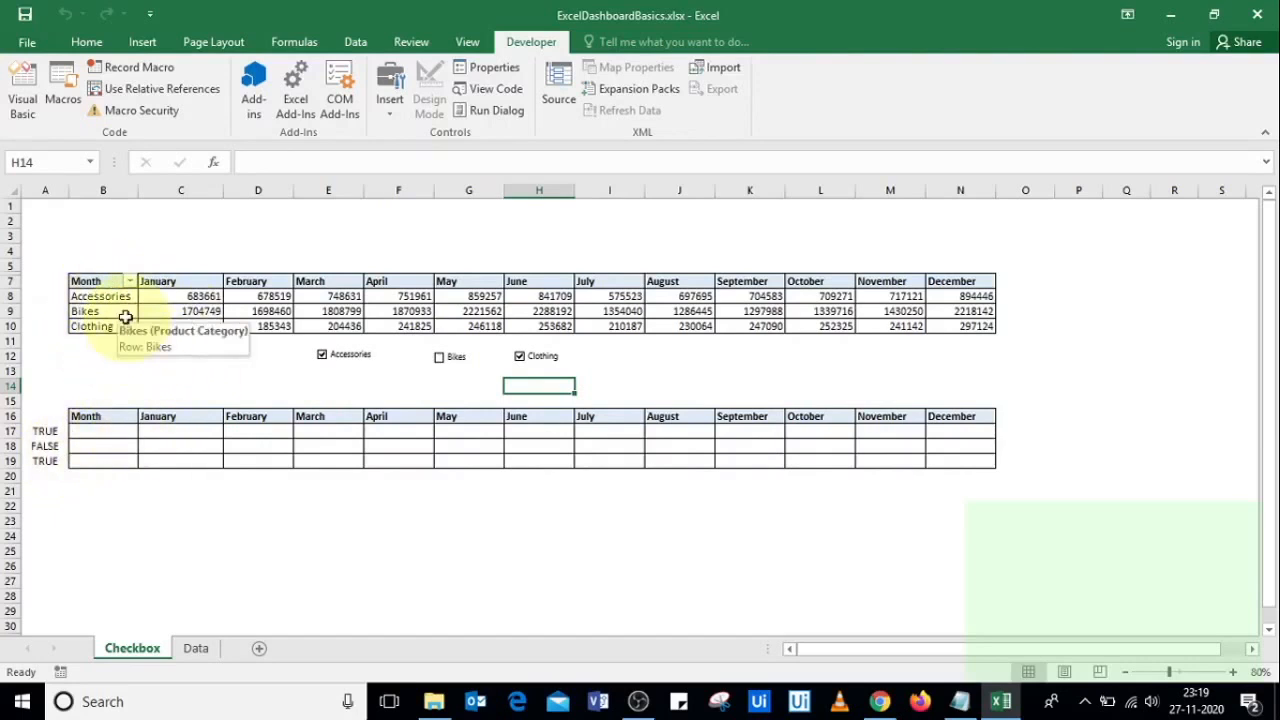
# Step: Enter the formula =IF($A17=TRUE,B8,0) in cell B17, the first cell under Month in the lower table
pyautogui.click(112, 445)
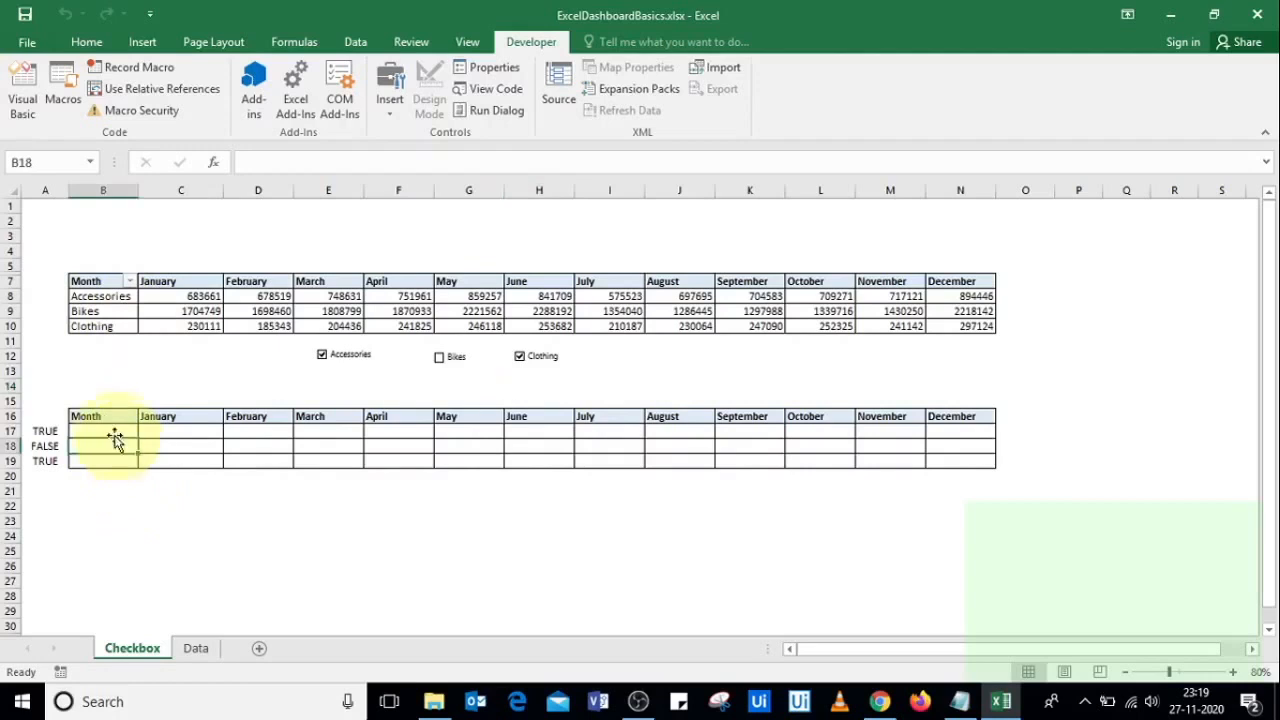
pyautogui.click(110, 430)
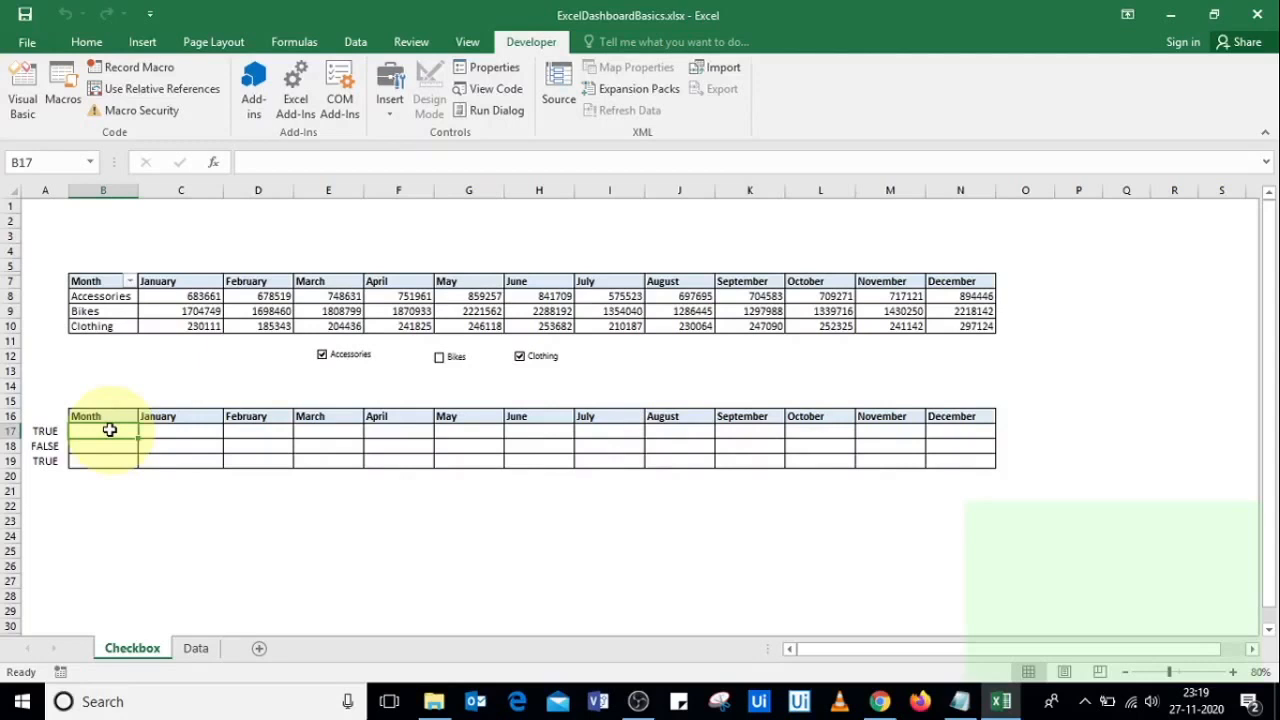
pyautogui.write('=')
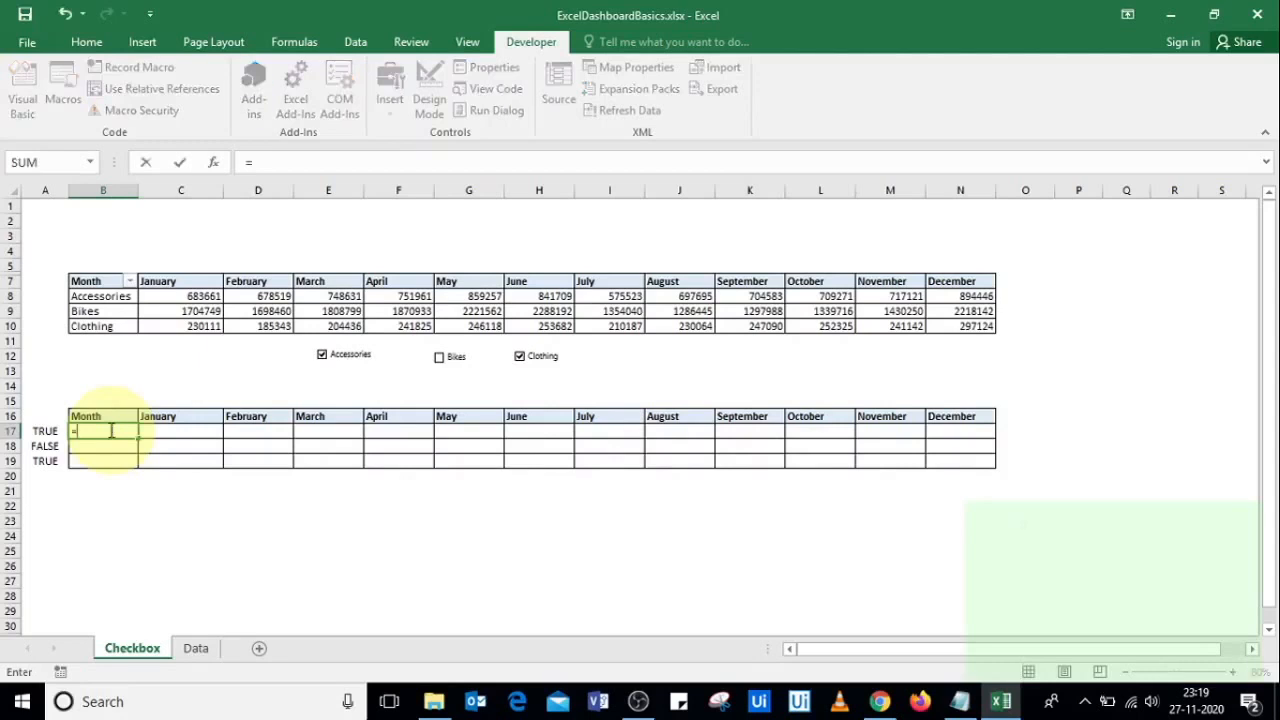
pyautogui.write('if')
pyautogui.doubleClick(113, 452)
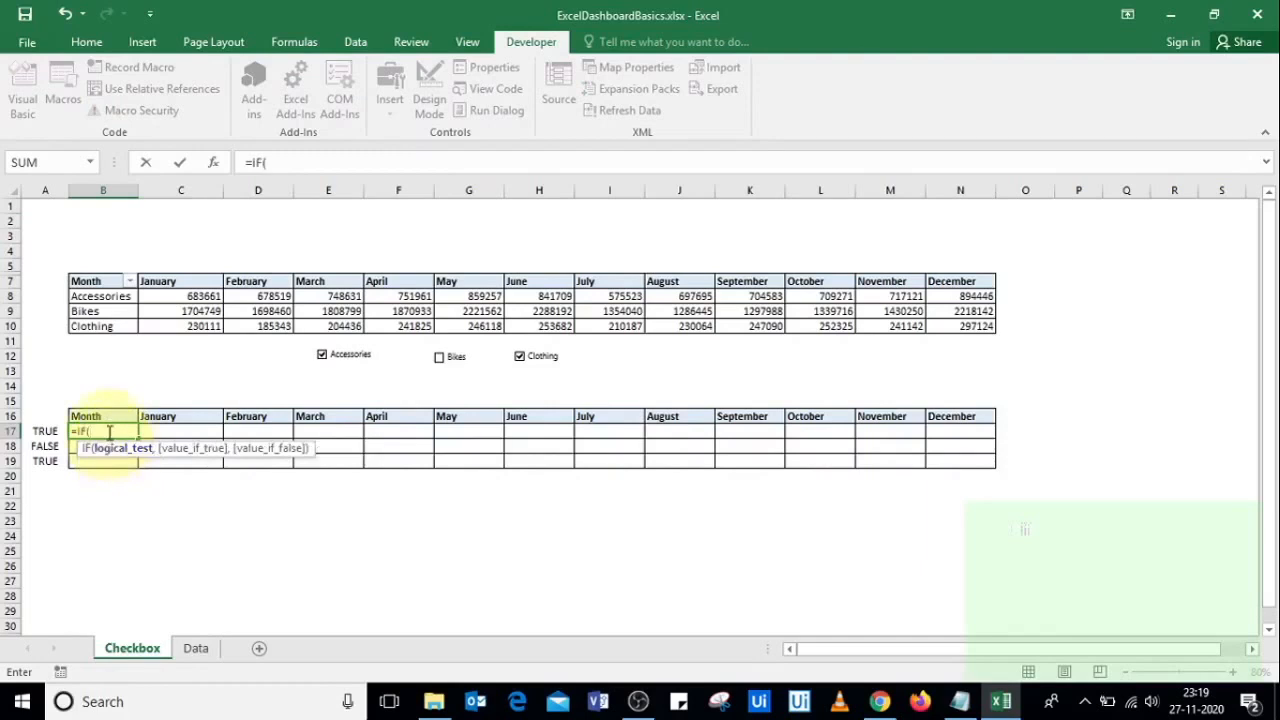
pyautogui.click(50, 431)
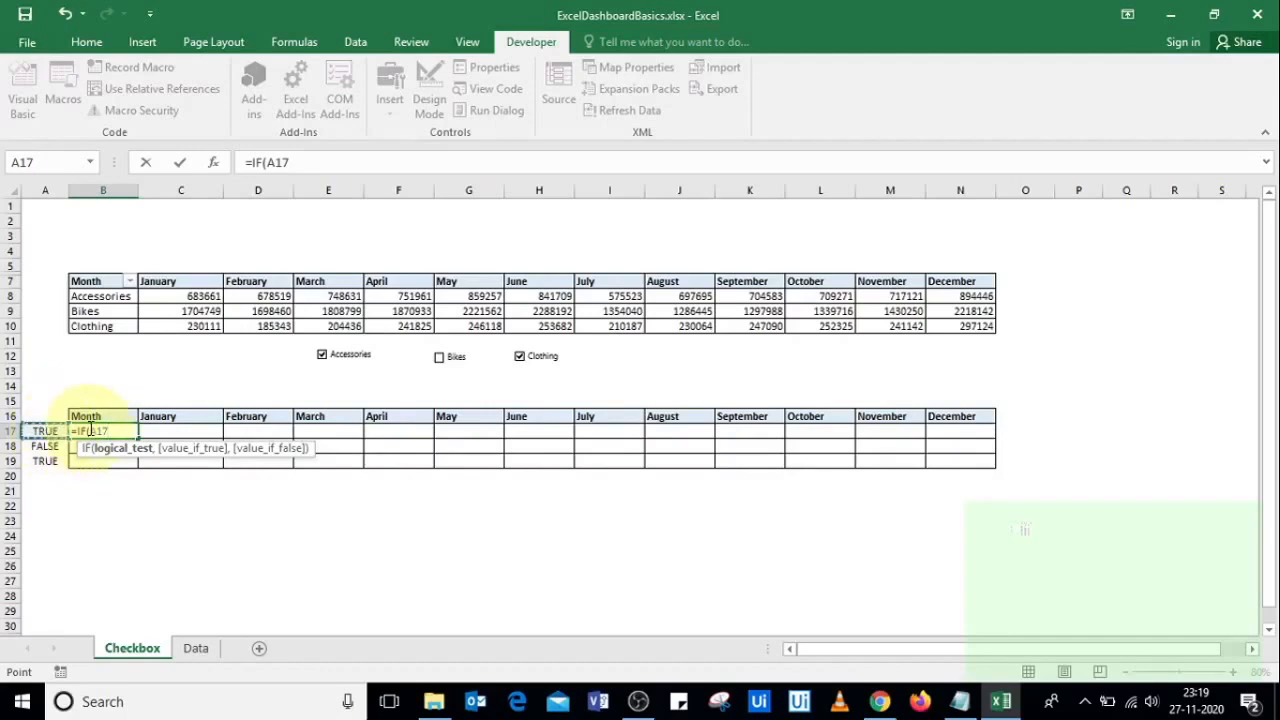
pyautogui.click(90, 431)
pyautogui.write('$A17')
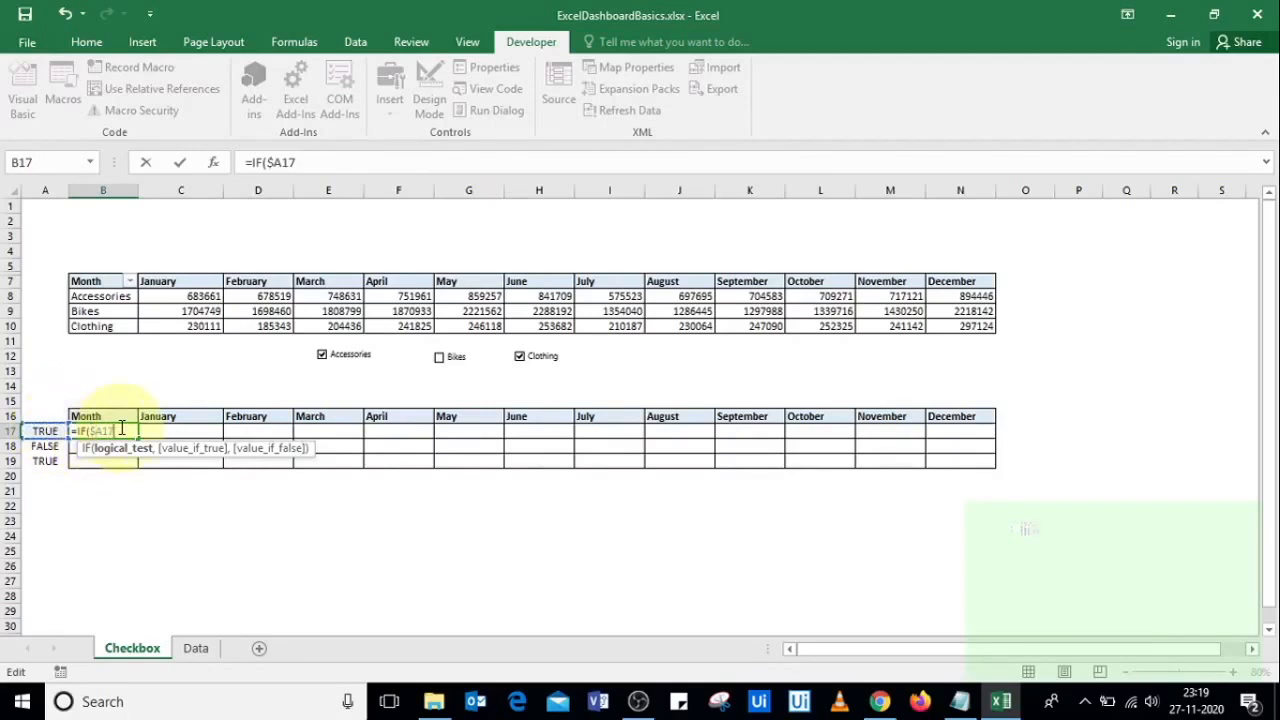
pyautogui.write('=tr')
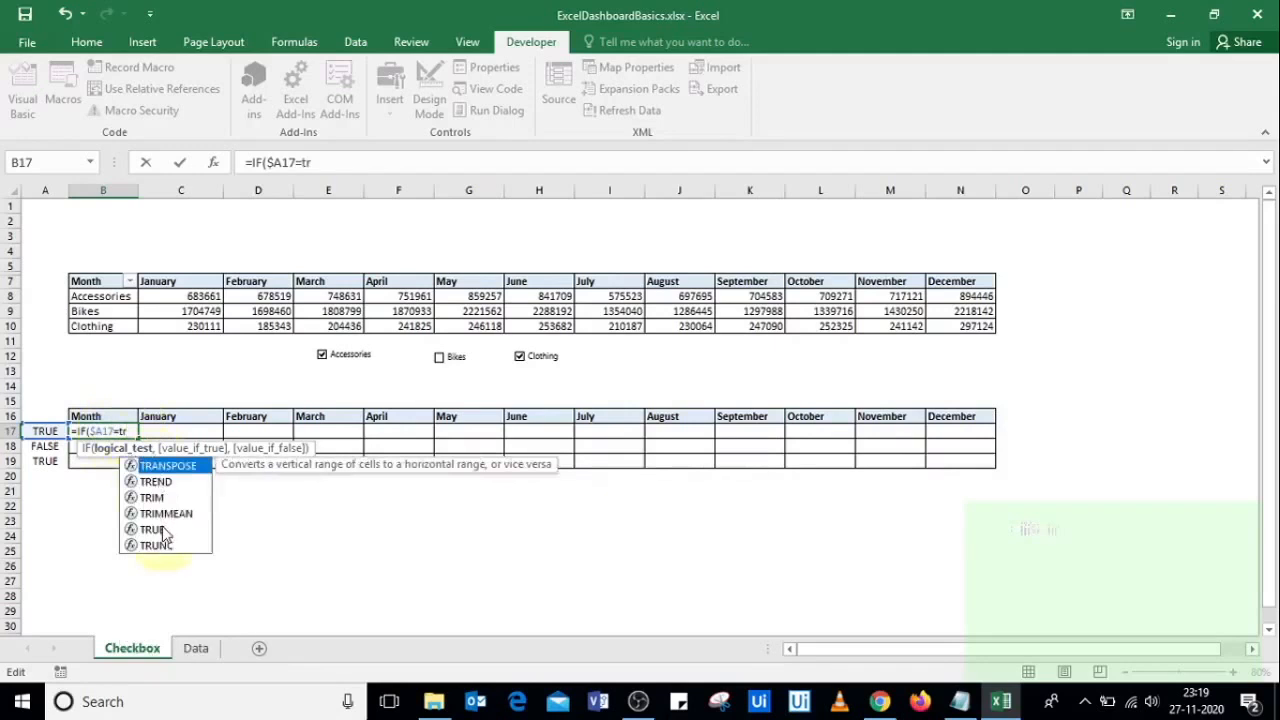
pyautogui.doubleClick(163, 529)
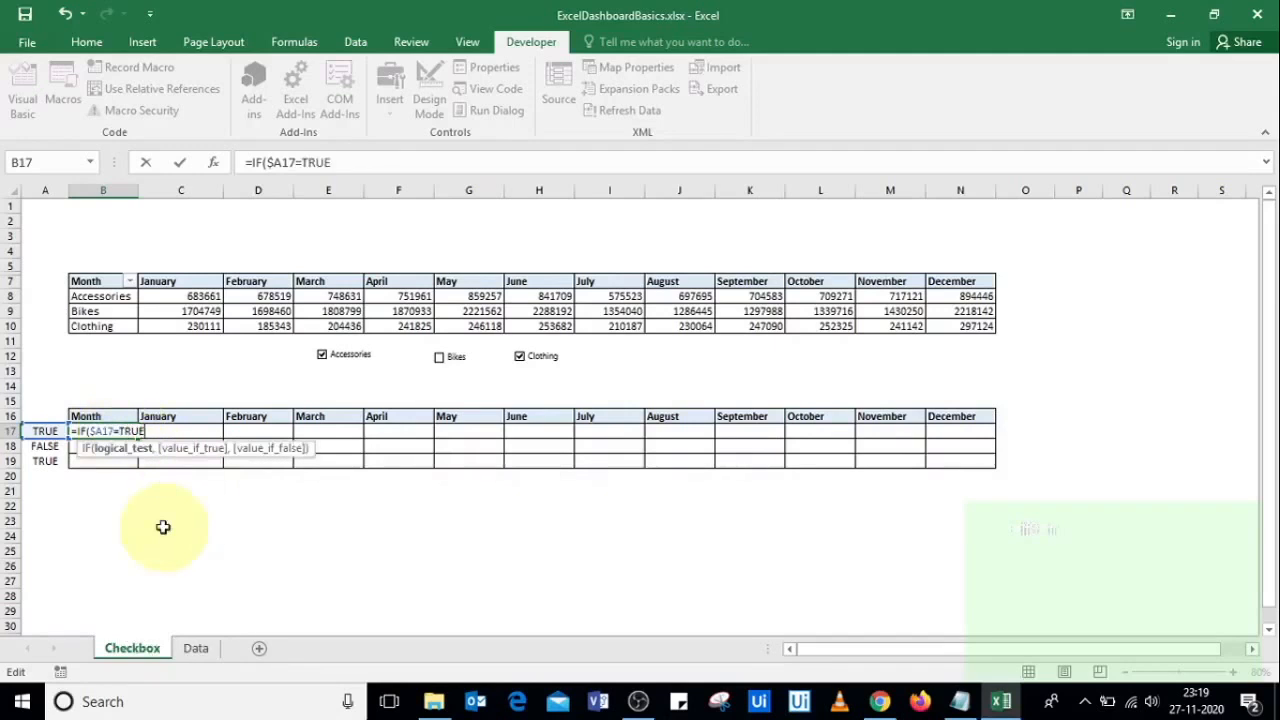
pyautogui.write(',')
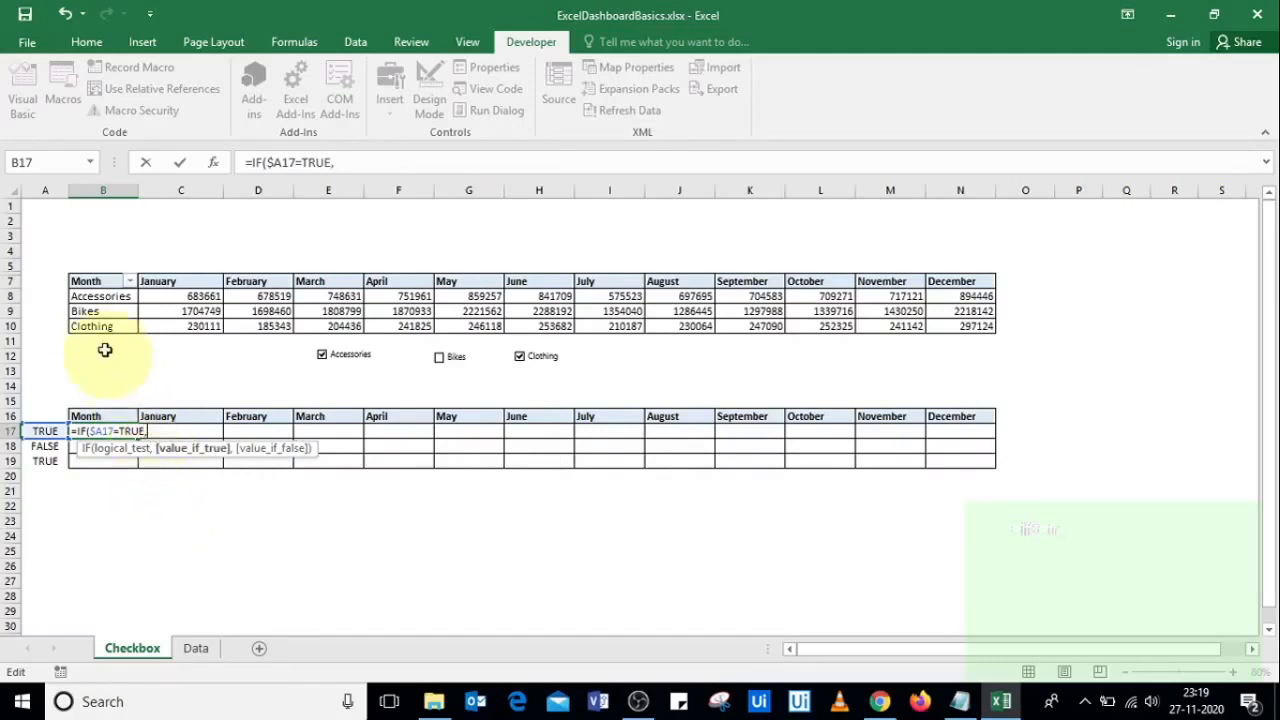
pyautogui.click(107, 298)
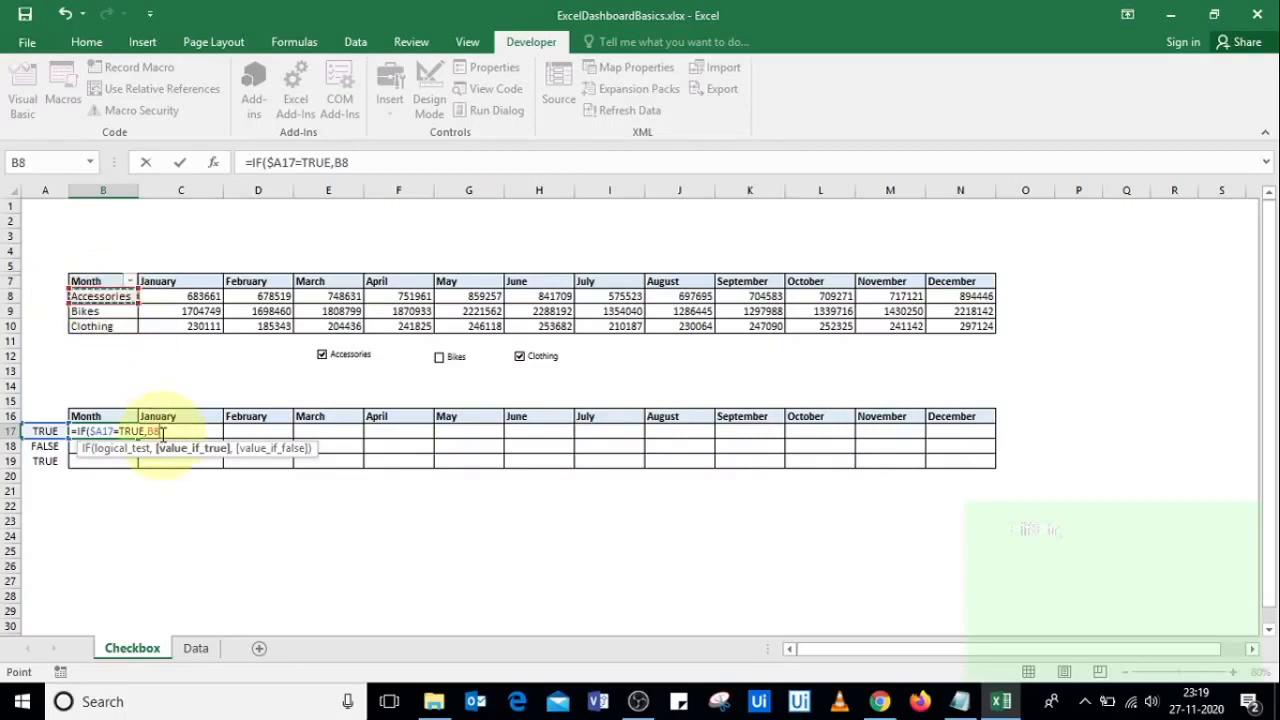
pyautogui.write(',')
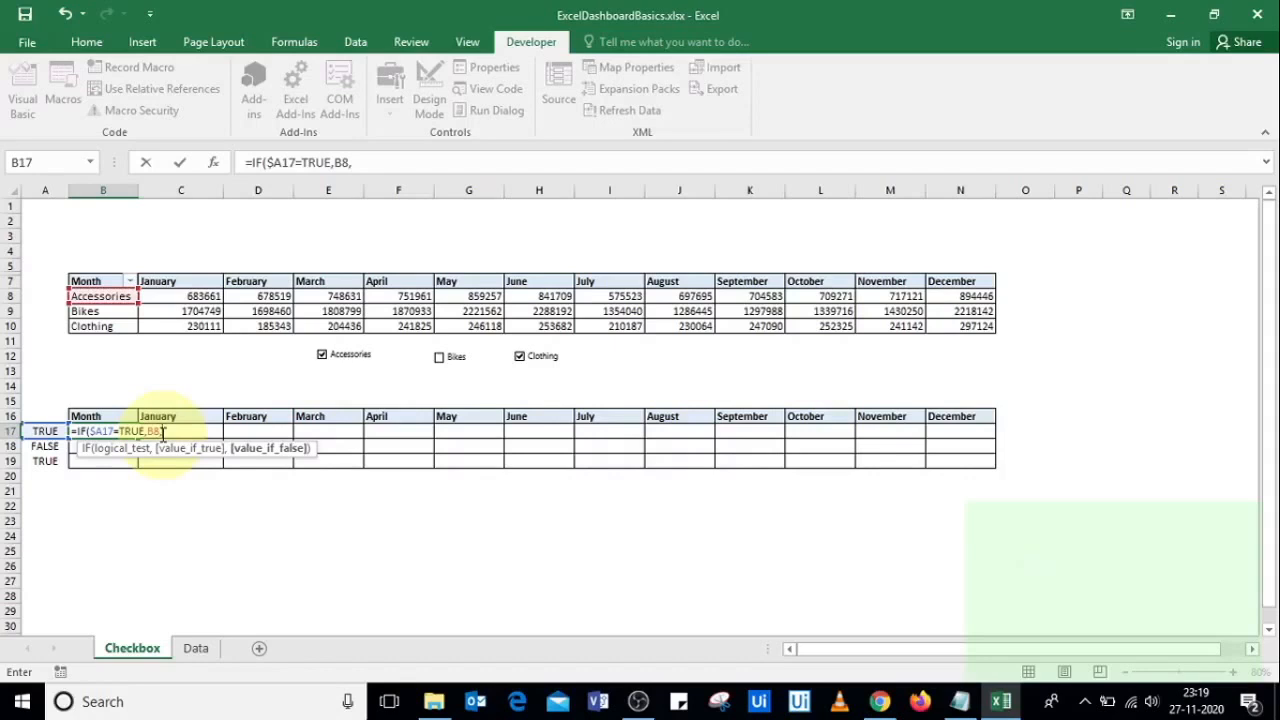
pyautogui.write('0)')
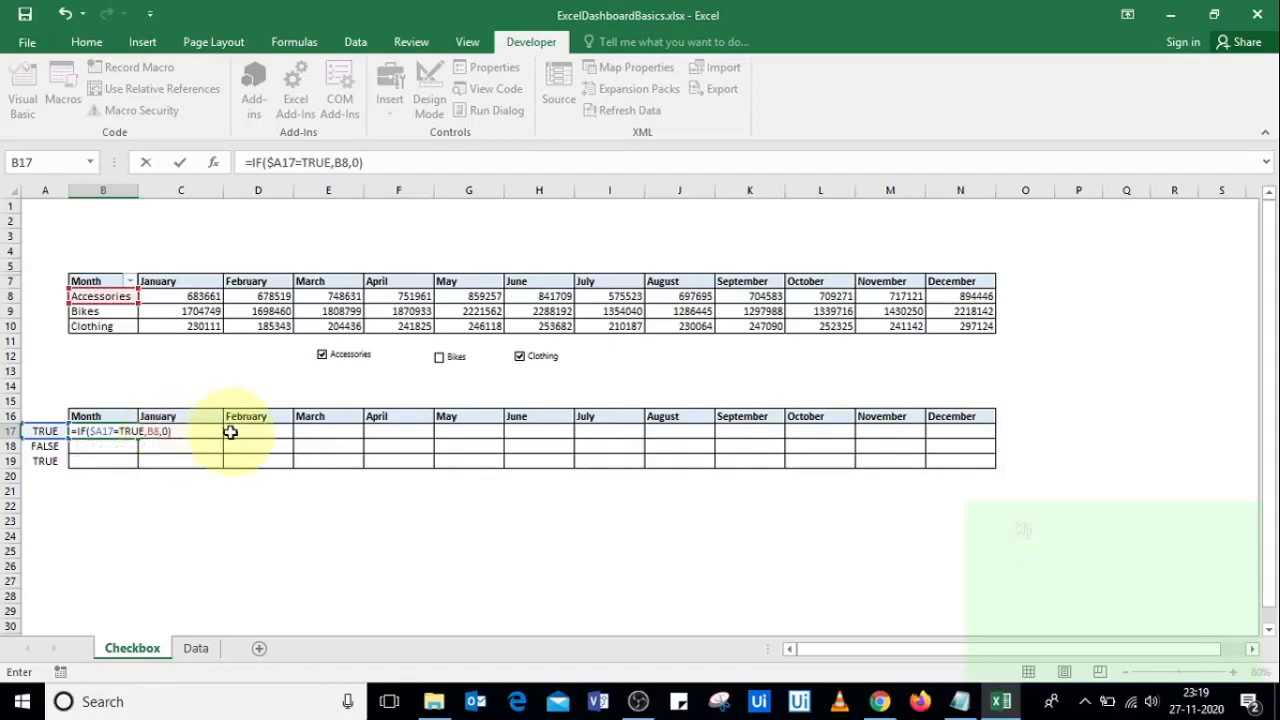
pyautogui.click(165, 446)
pyautogui.click(107, 432)
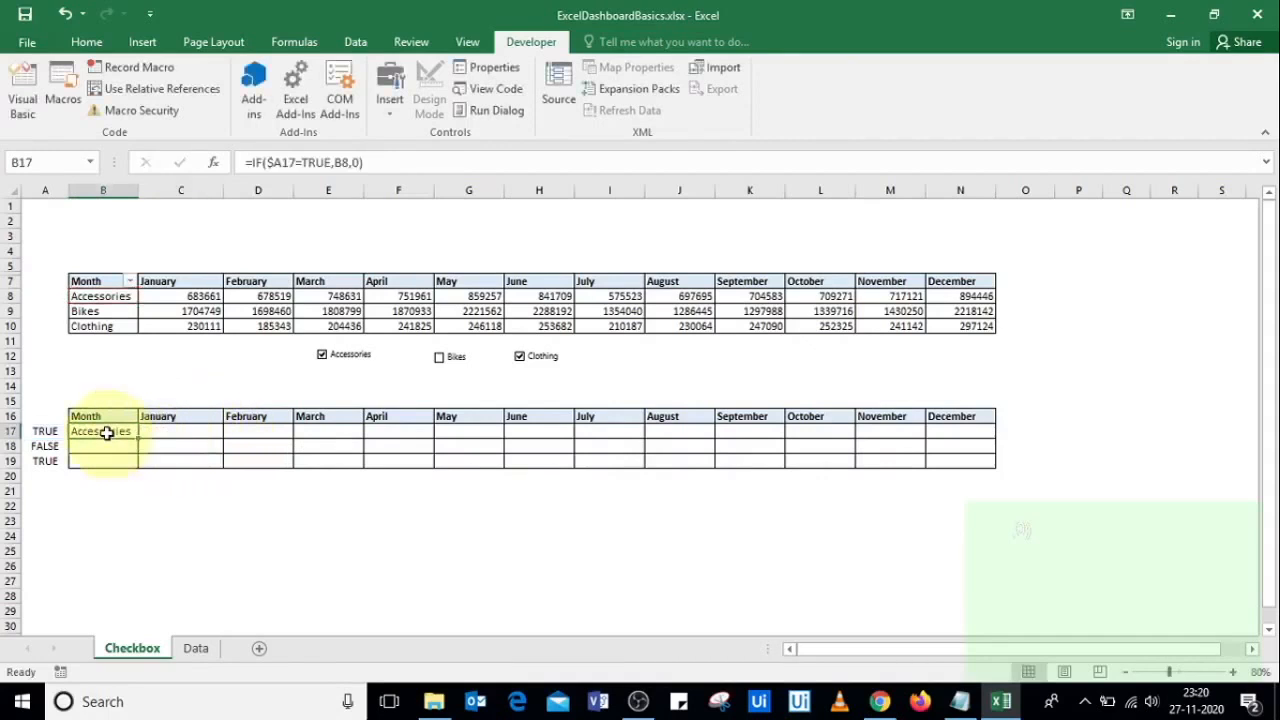
# Step: Copy the formula in B17 across the lower table range B17:N19, and test it by ticking Bikes and clearing Clothing
pyautogui.hotkey('ctrl', 'c')
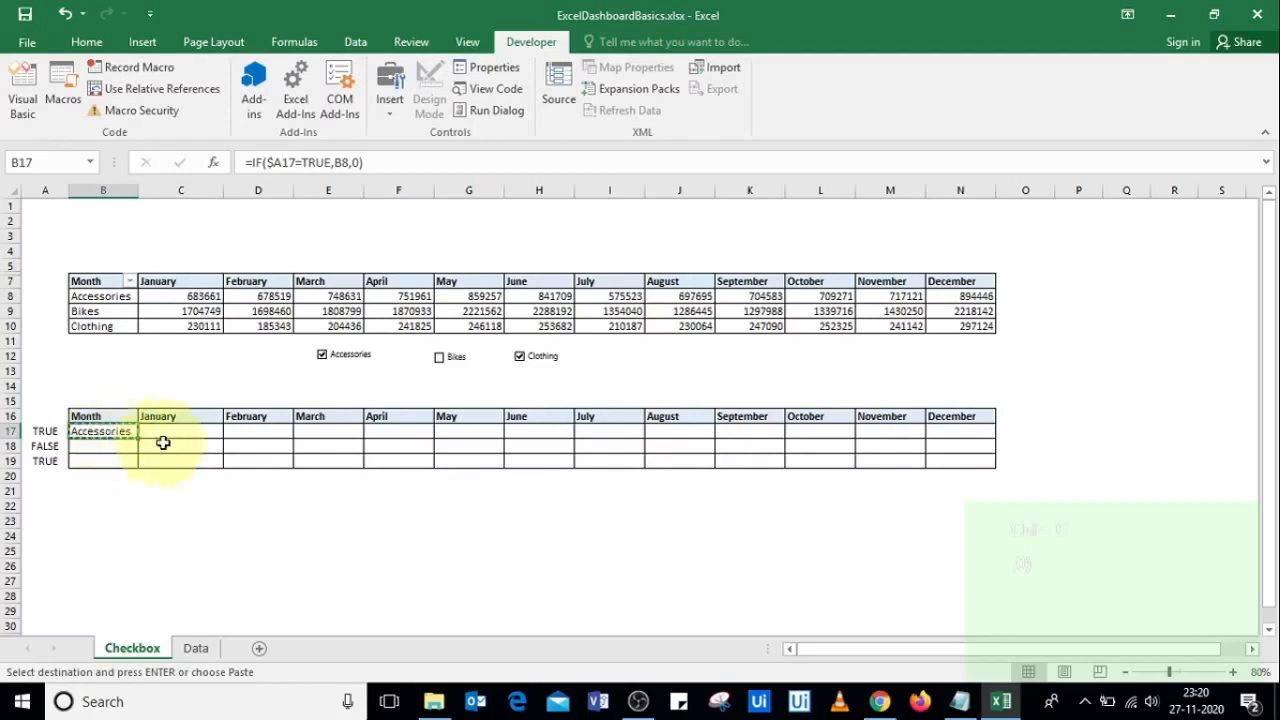
pyautogui.moveTo(91, 432); pyautogui.dragTo(958, 461)
pyautogui.hotkey('ctrl', 'v')
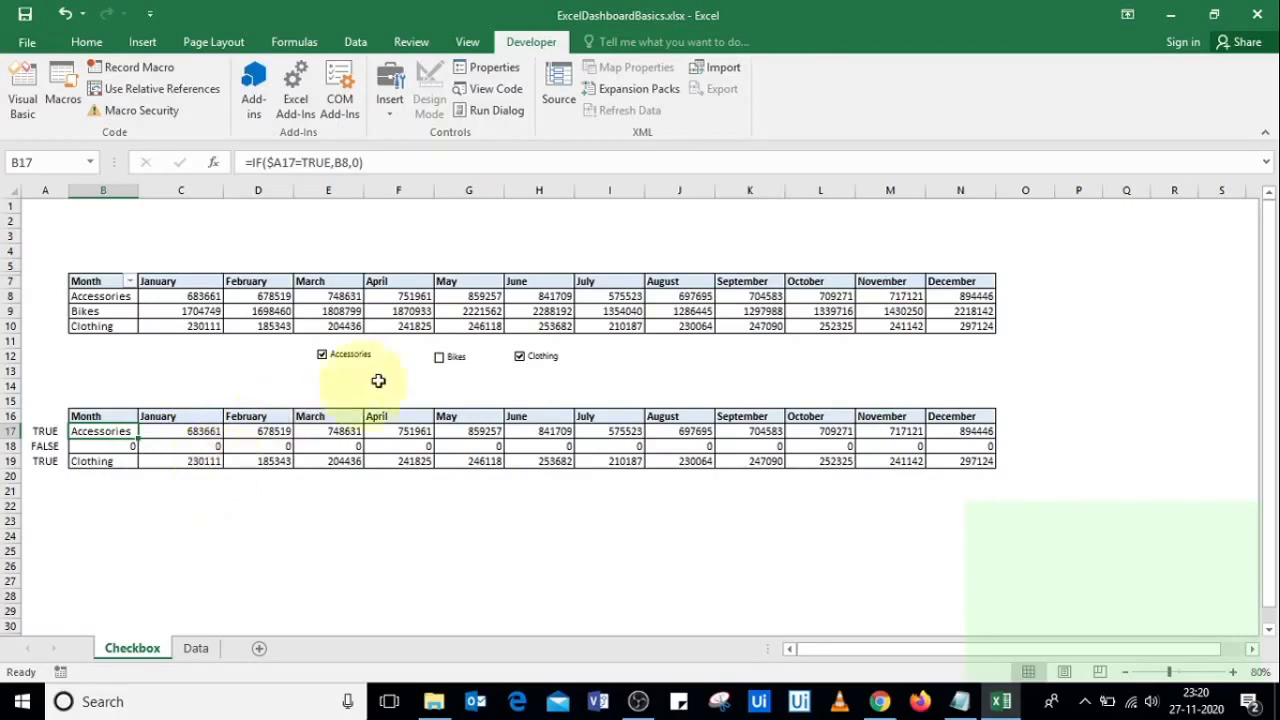
pyautogui.click(440, 360)
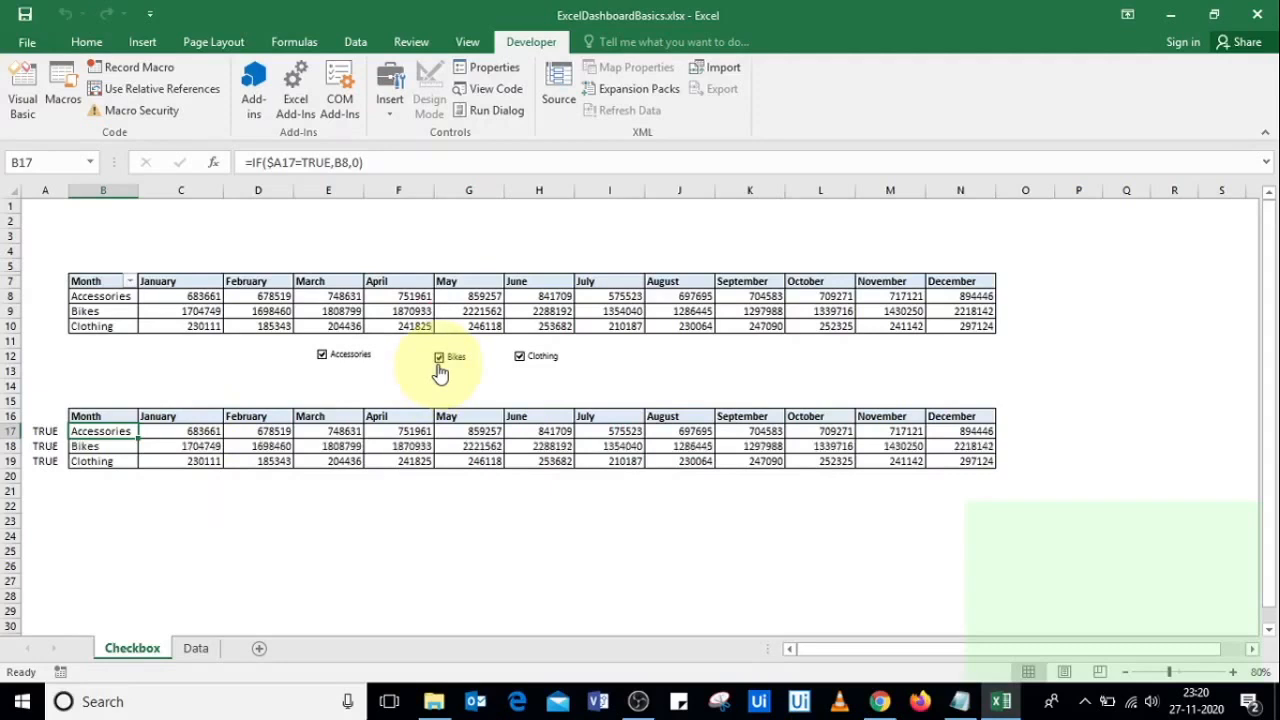
pyautogui.click(520, 358)
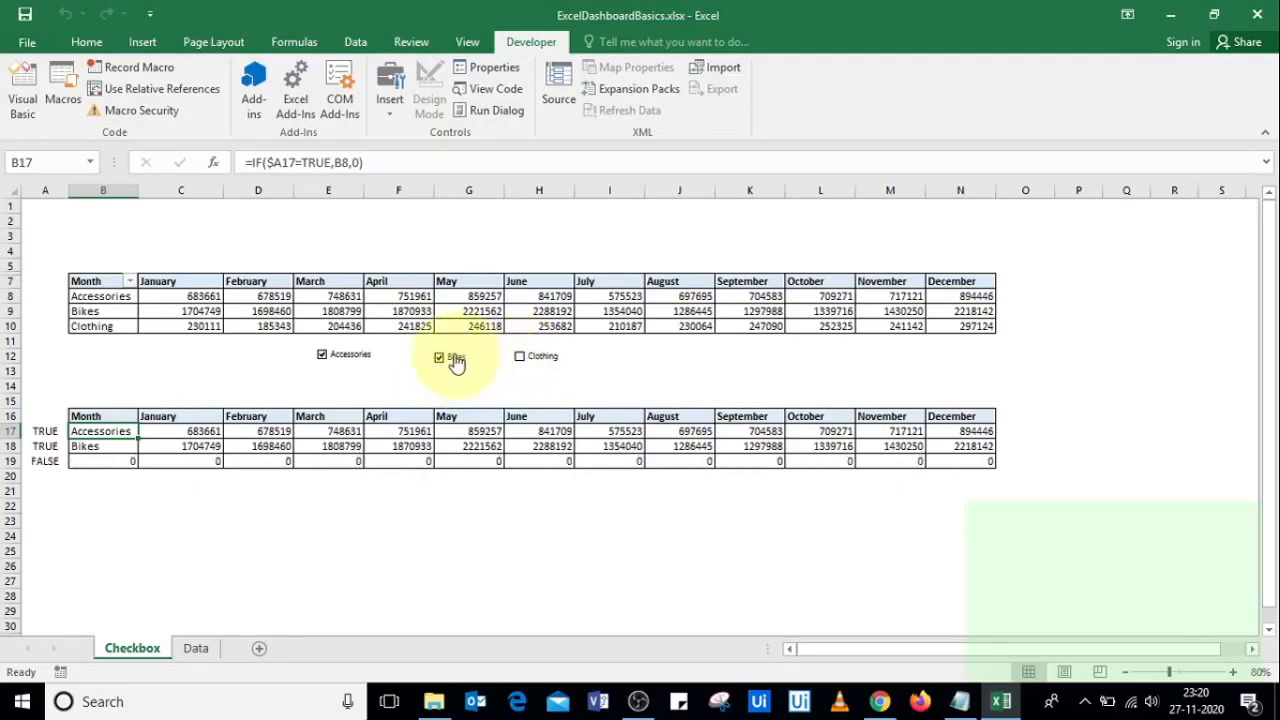
# Step: Insert a 2-D line chart from the lower monthly table and place it over columns M to R, beside the check boxes
pyautogui.click(143, 48)
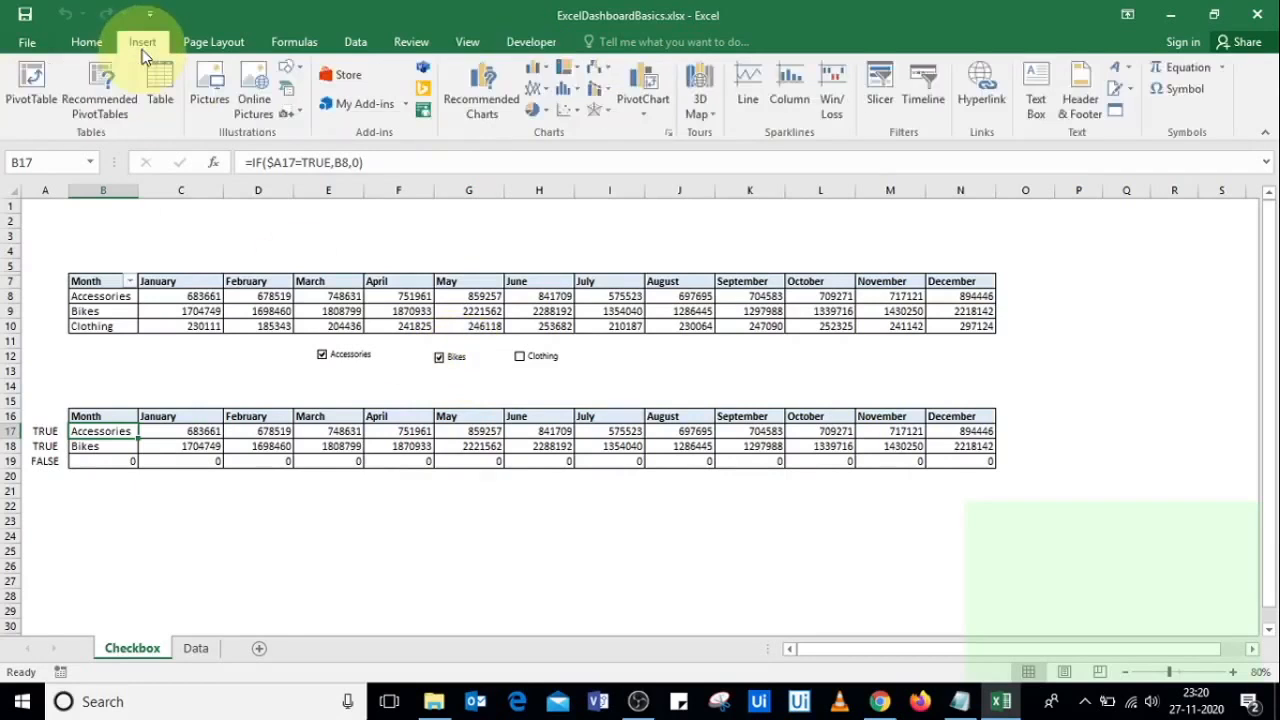
pyautogui.click(548, 89)
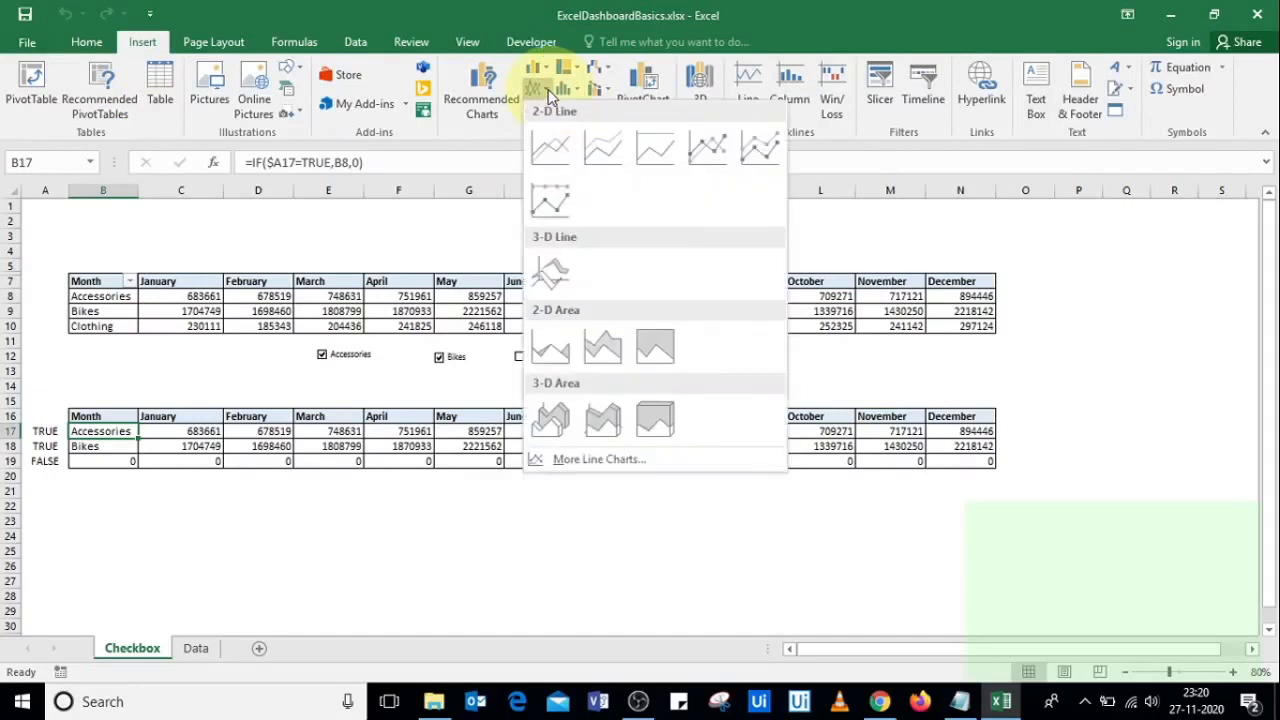
pyautogui.click(550, 148)
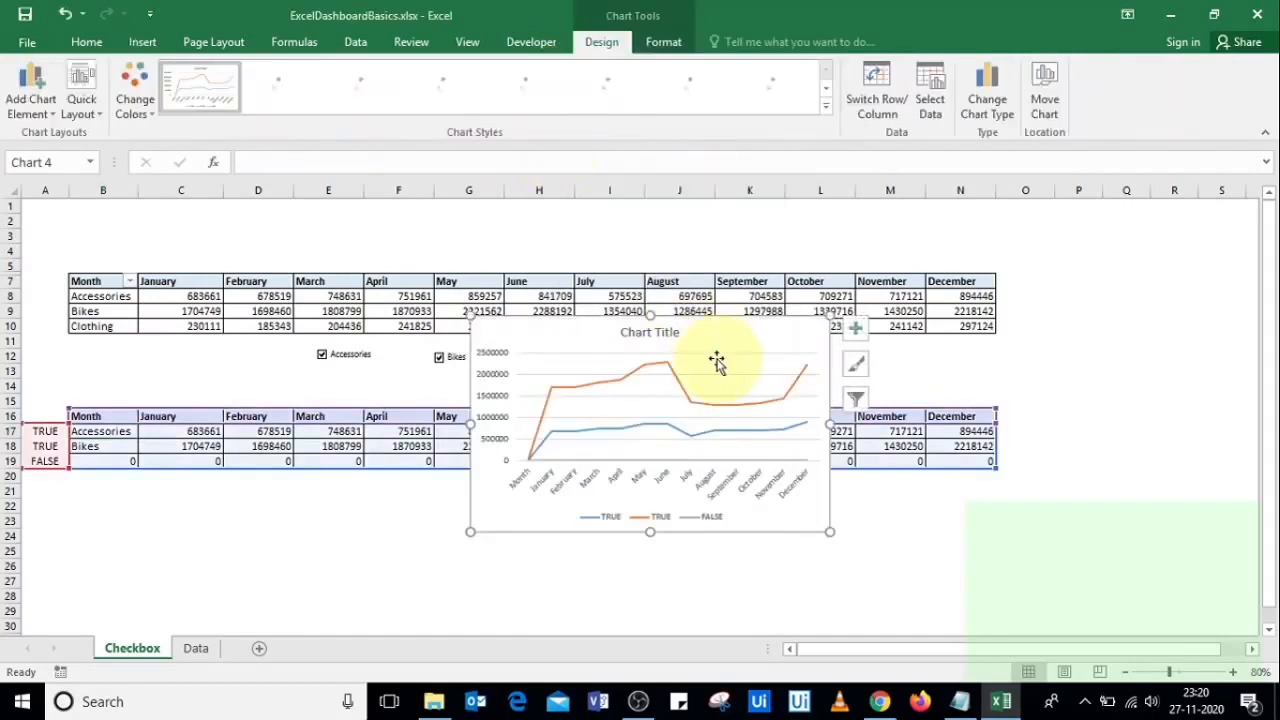
pyautogui.moveTo(737, 346); pyautogui.dragTo(1106, 303)
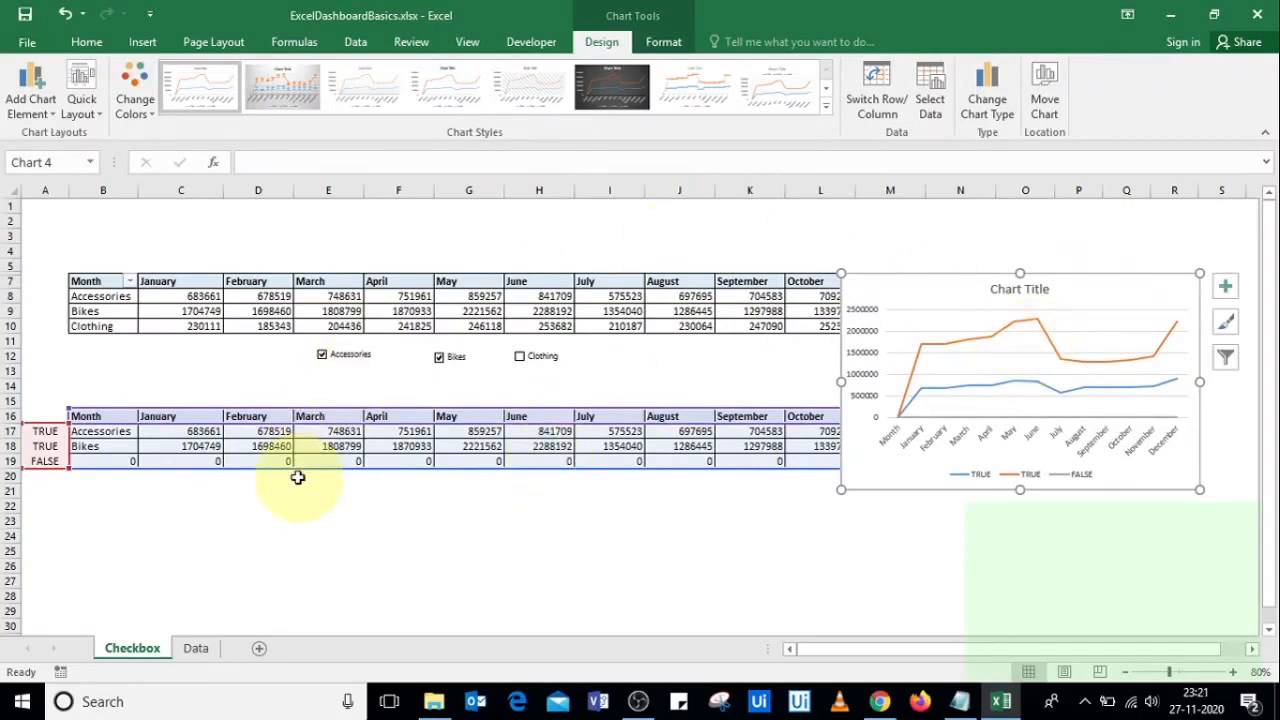
# Step: Test the line chart's response to the check boxes by clearing Accessories and ticking Clothing
pyautogui.click(323, 366)
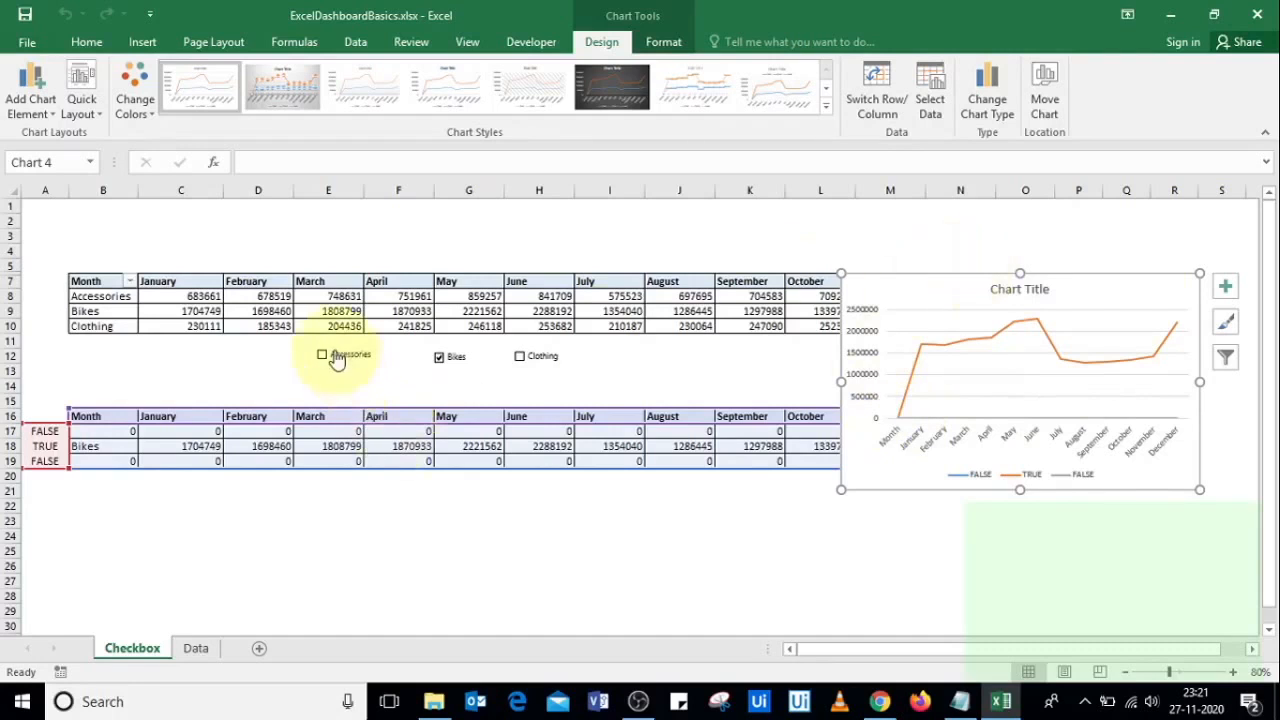
pyautogui.click(519, 358)
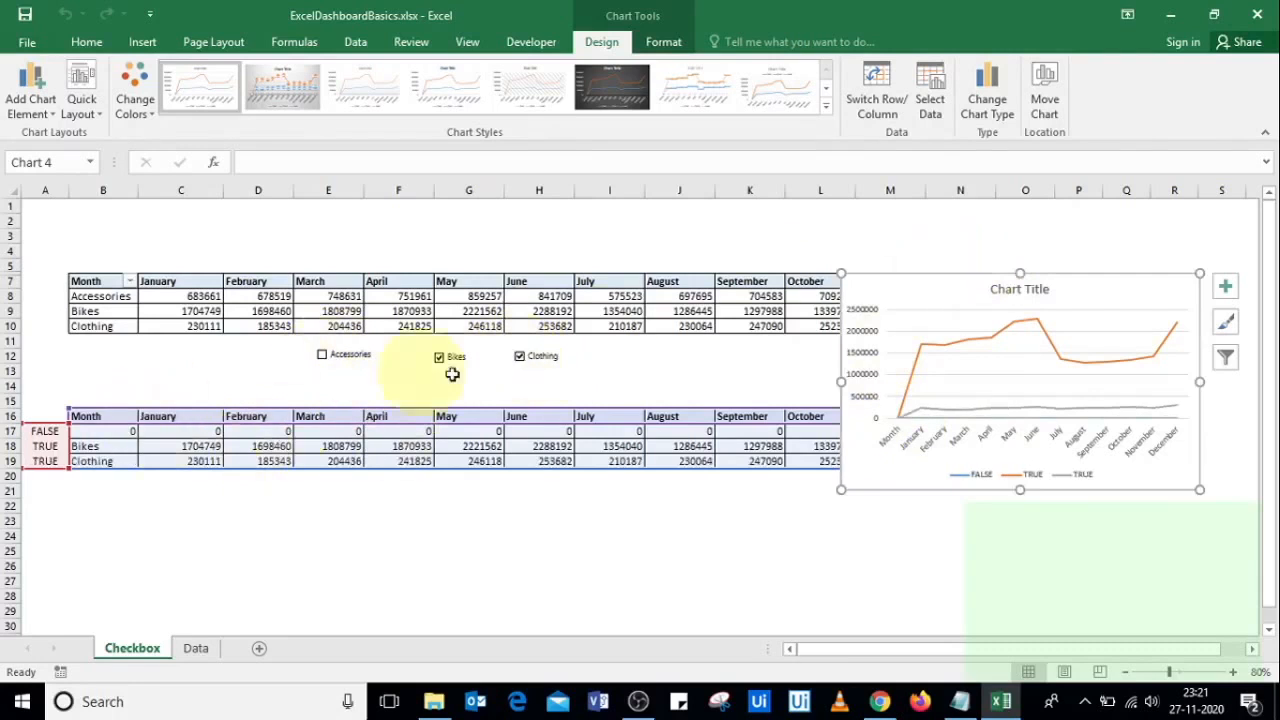